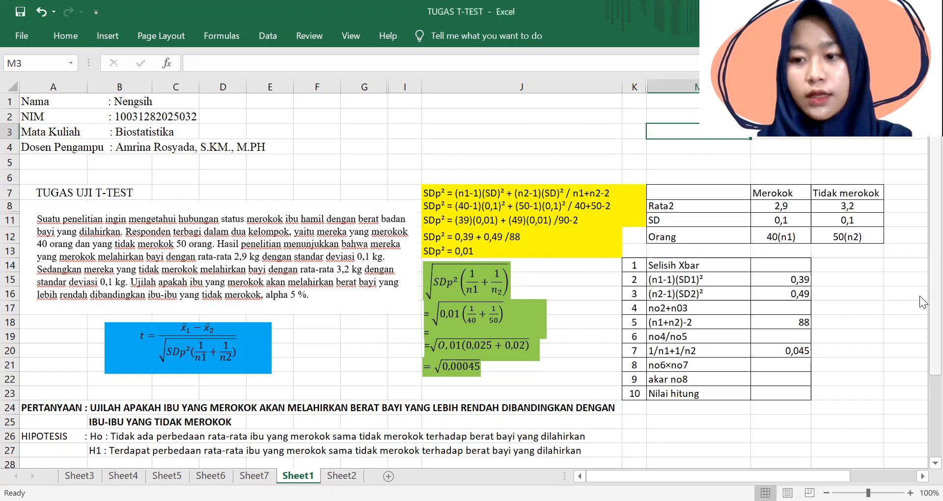
scroll(923, 324, down, 2)
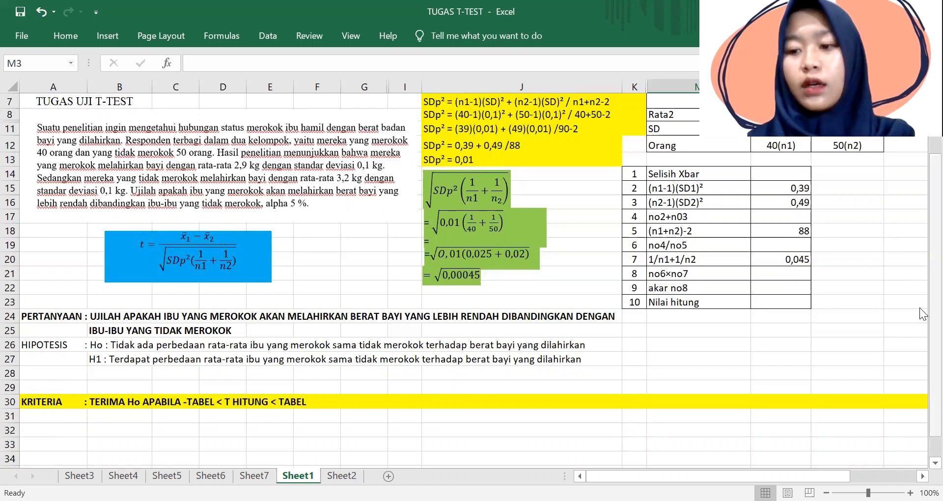
scroll(922, 314, up, 2)
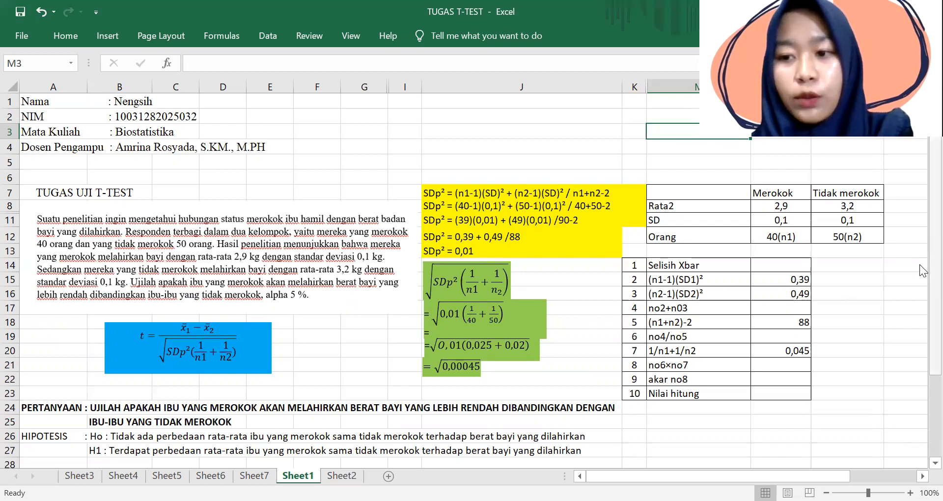
scroll(923, 275, down, 2)
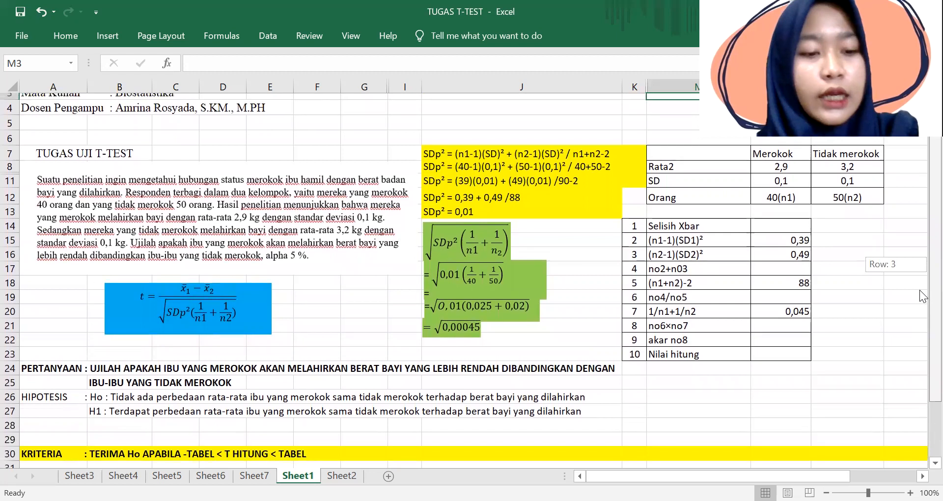
drag(923, 295, 920, 254)
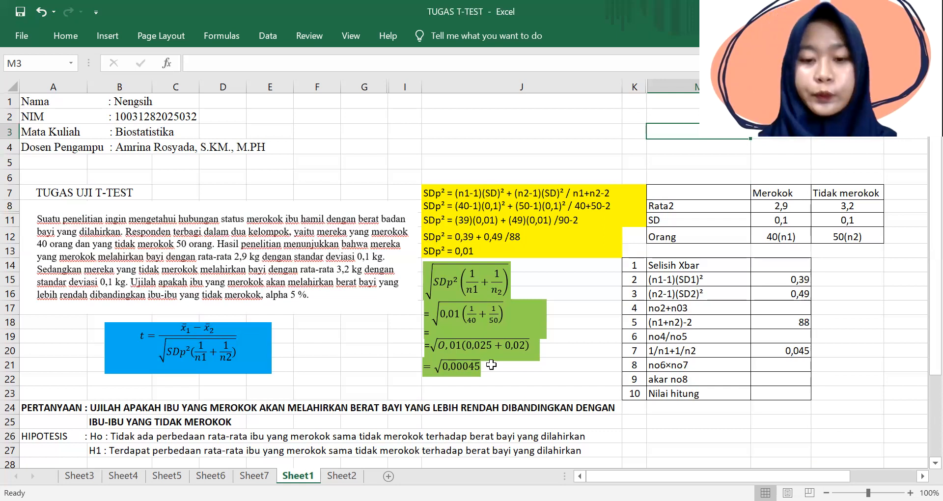
- Enter =0,0212132 in cell J23, below the √0,00045 expression, as the square root result
click(438, 394)
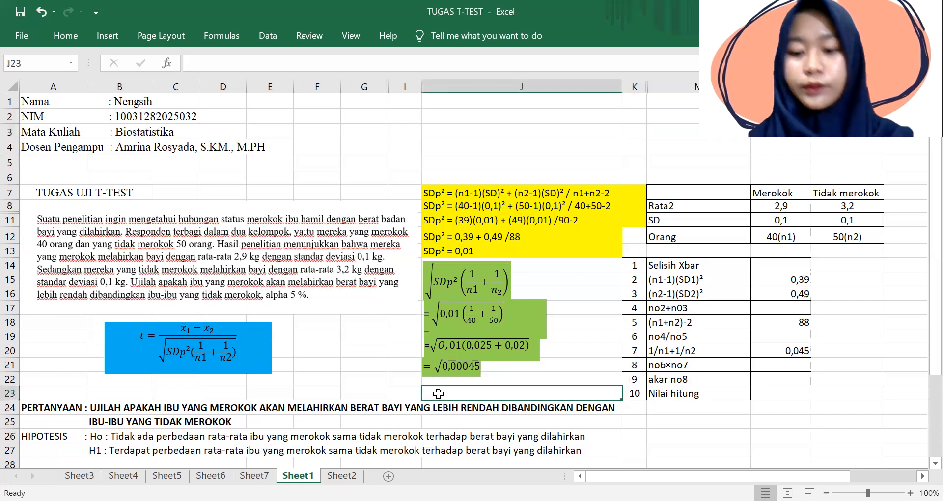
text(=0,0212132)
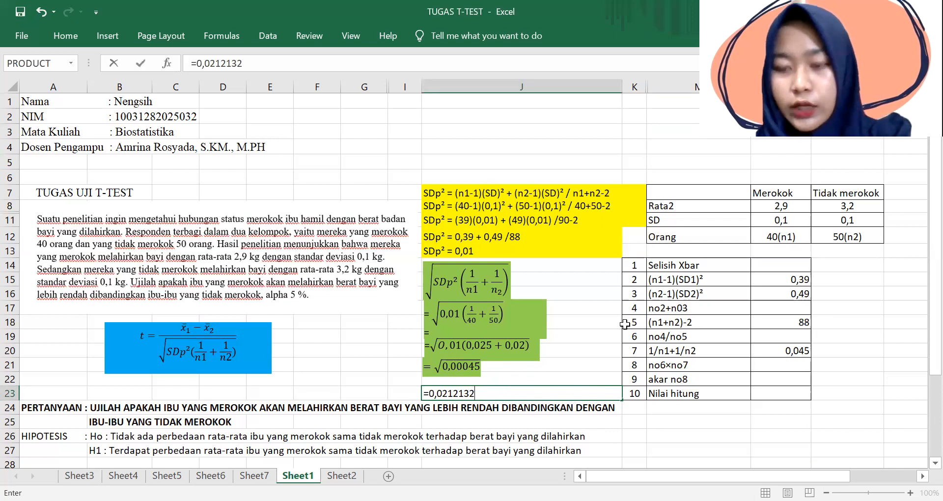
click(771, 264)
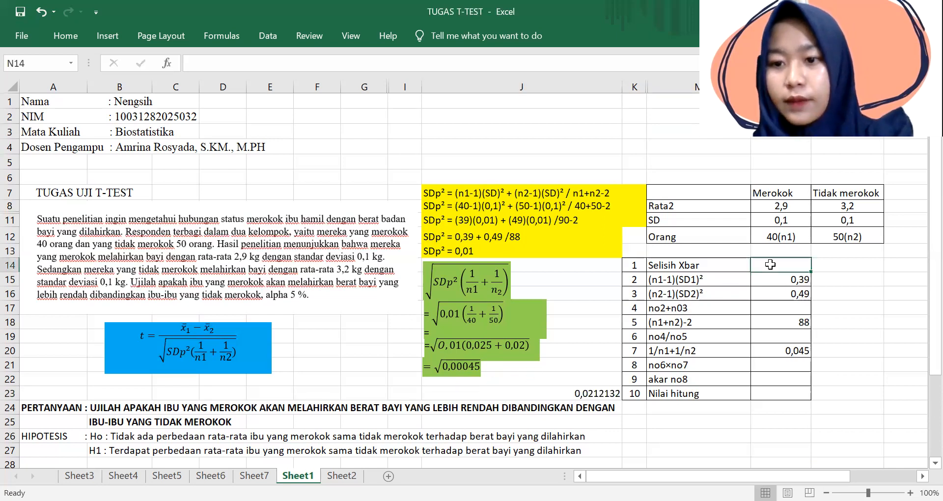
click(600, 397)
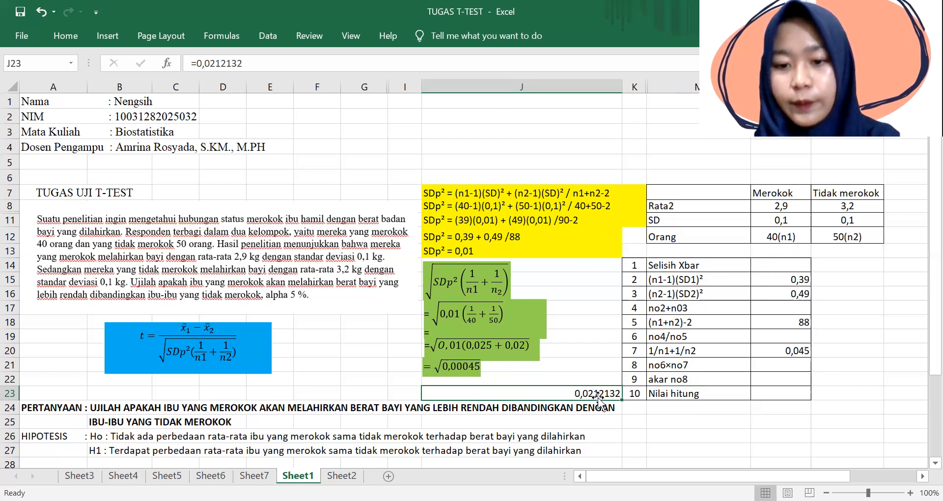
- Calculate Selisih Xbar in cell N14 by subtracting the Tidak merokok mean from the Merokok mean with =N8-O8
click(774, 262)
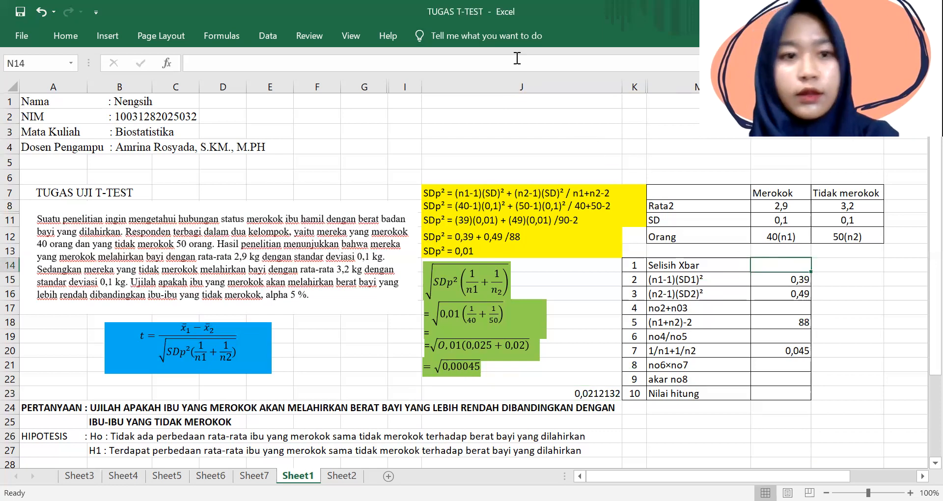
click(218, 62)
text(=)
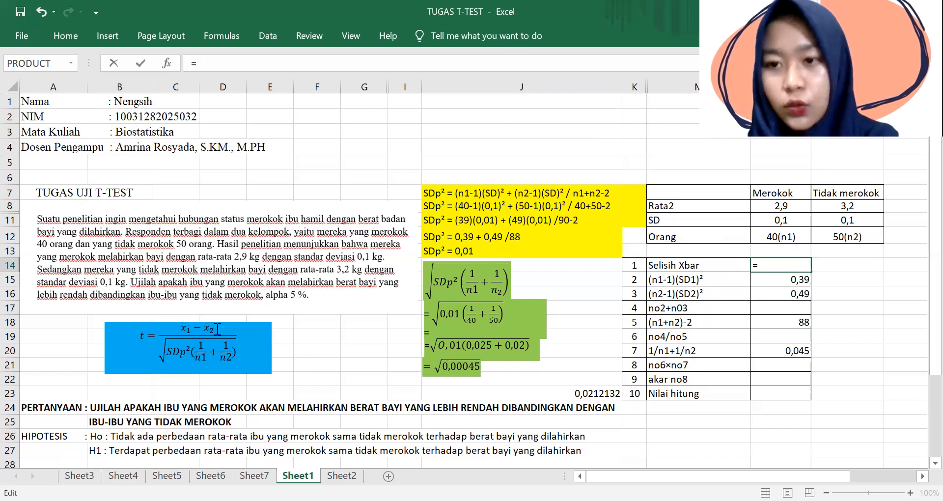
click(785, 203)
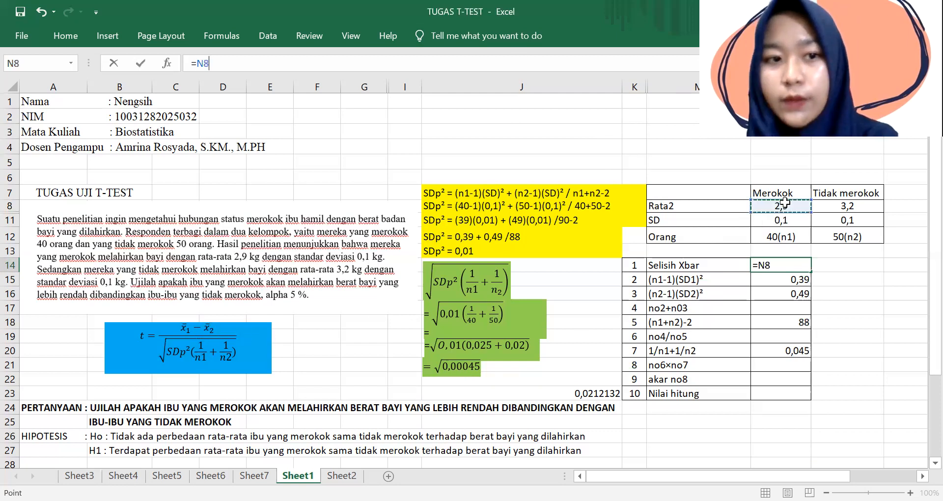
text(-)
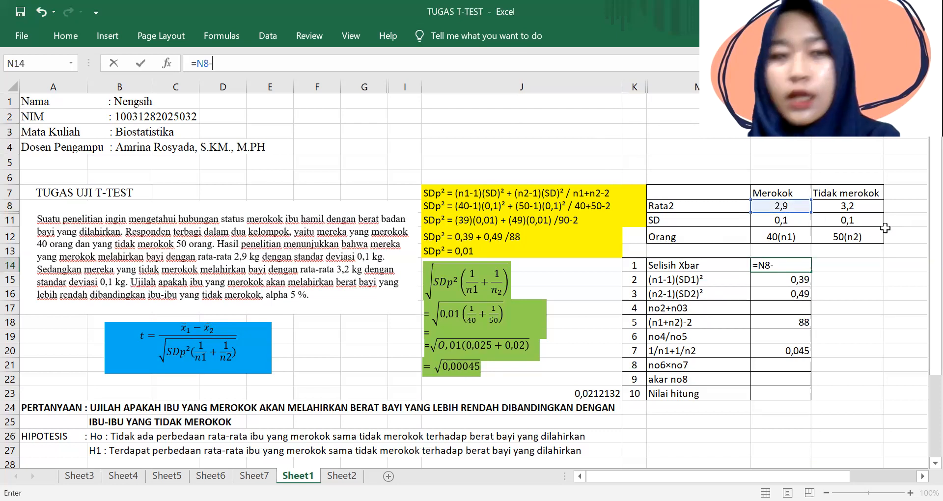
click(858, 207)
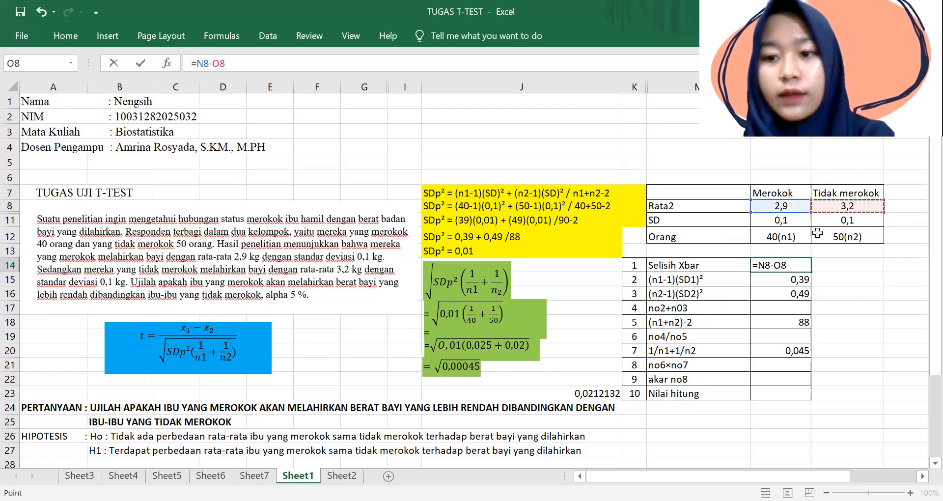
key(ctrl+Return)
key(Return)
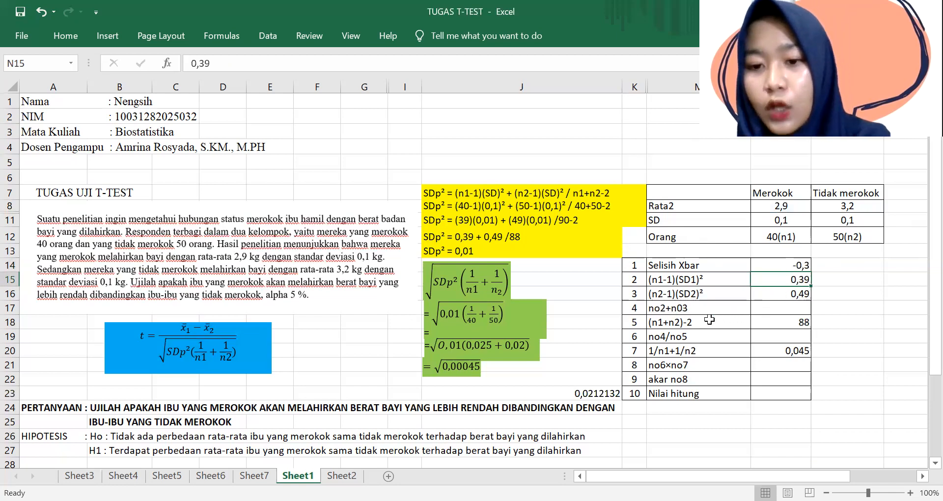
- Add rows 2 and 3 of the calculation table in cell N17 with =SUM(N15;N16)
click(781, 309)
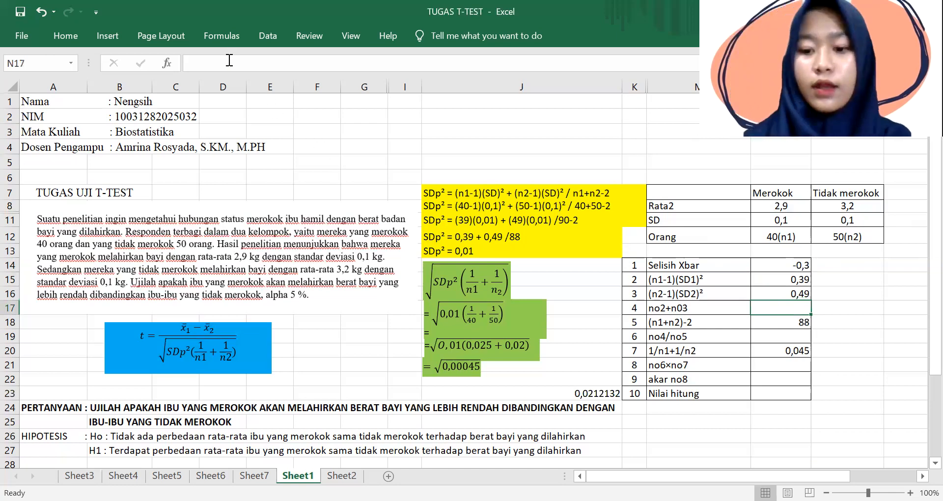
text(=)
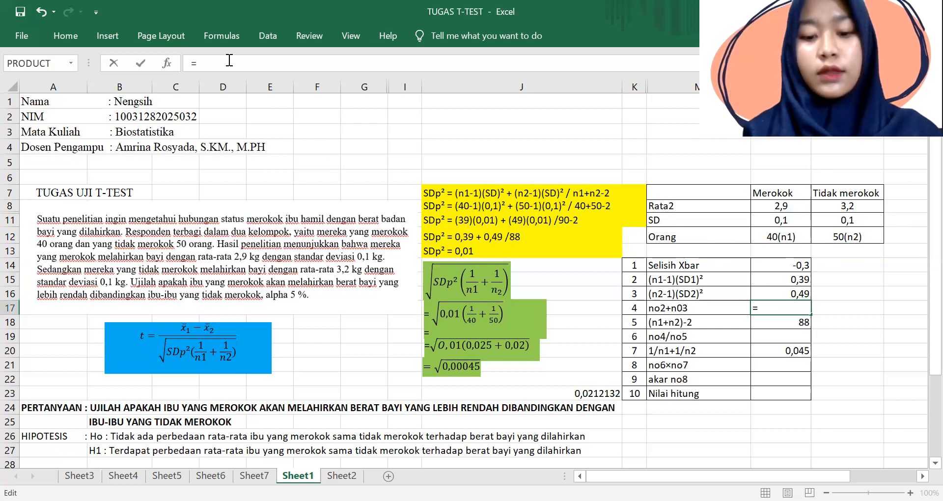
text(su)
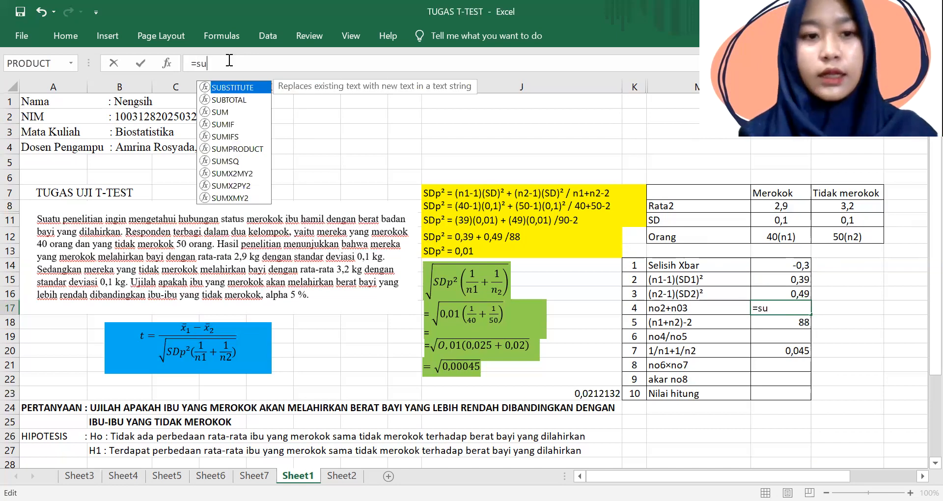
text(m)
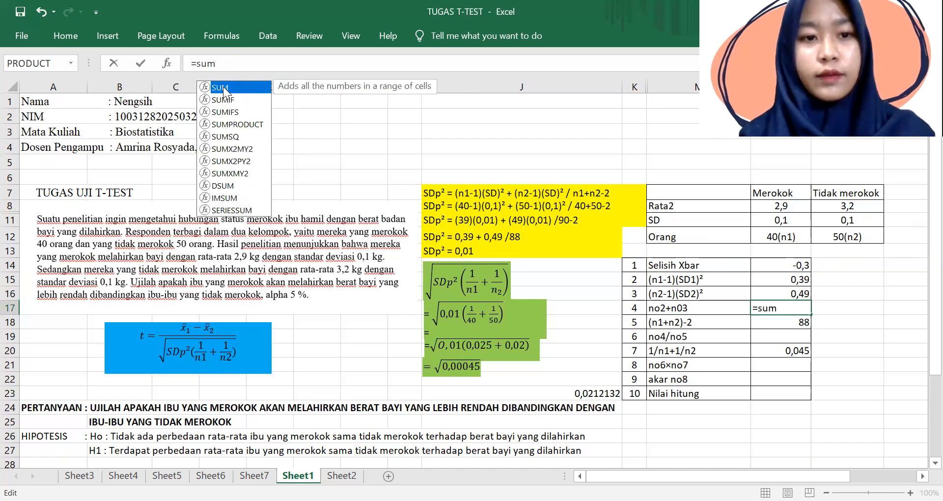
click(229, 62)
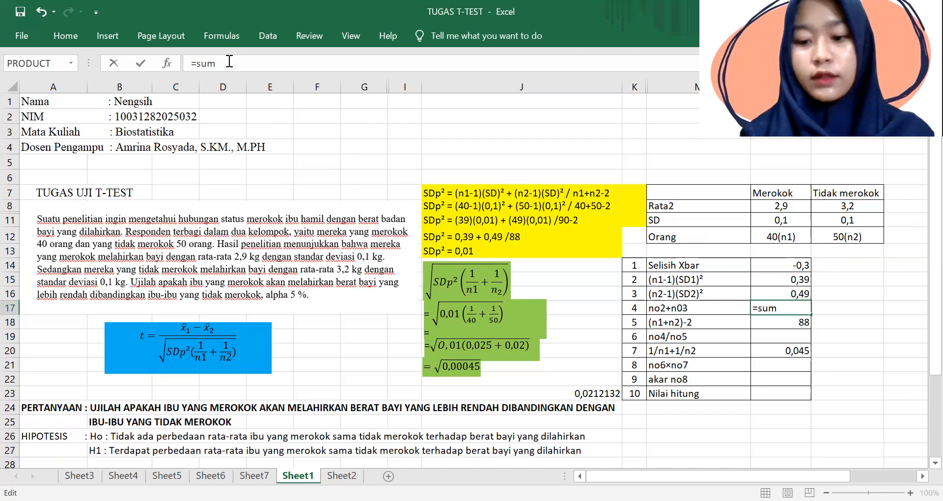
text(()
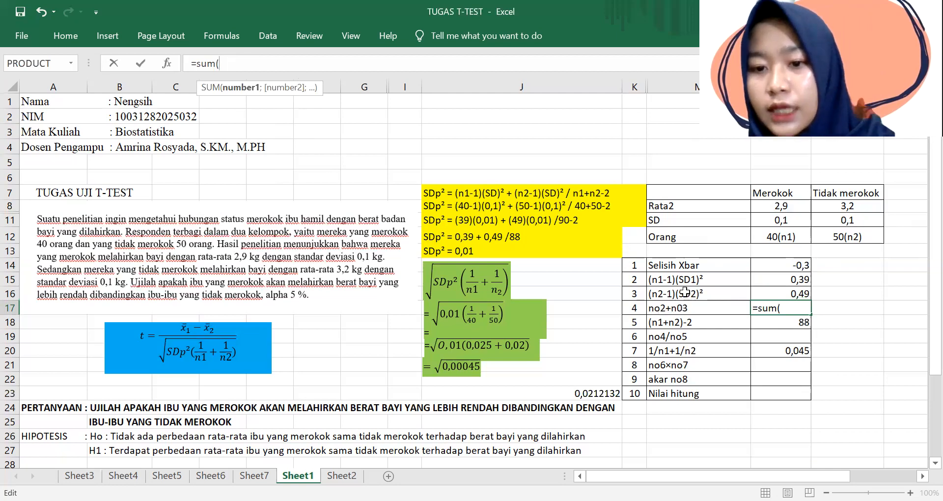
click(783, 279)
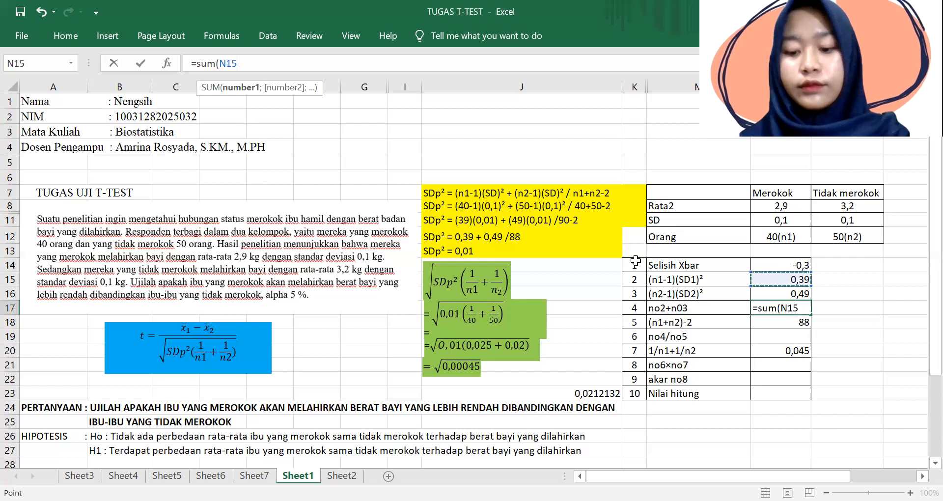
text(;)
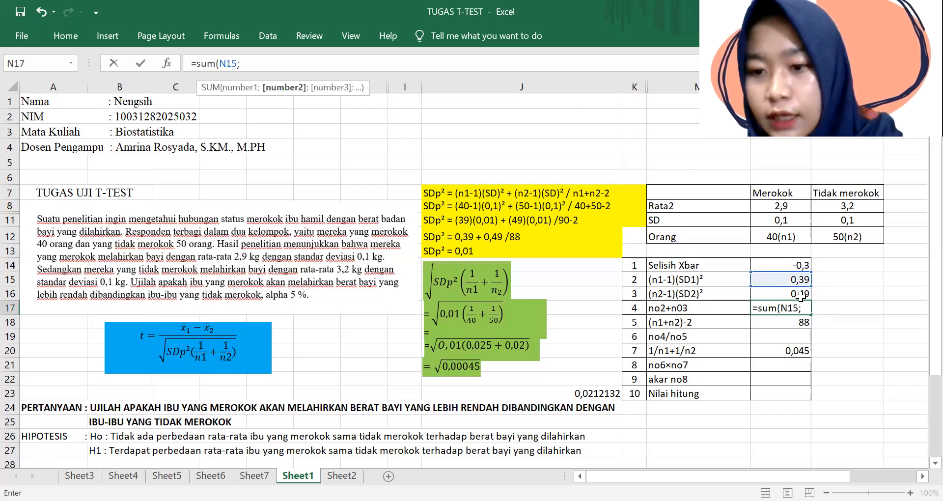
click(801, 295)
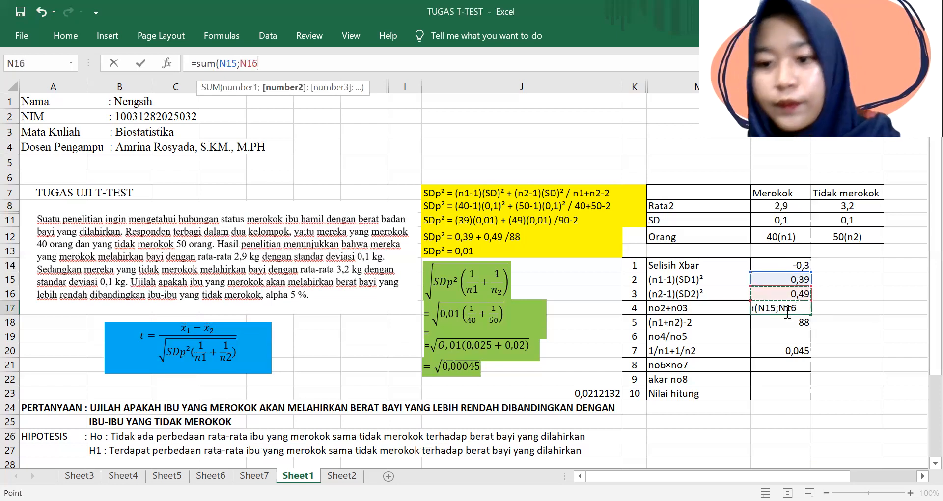
text())
key(Return)
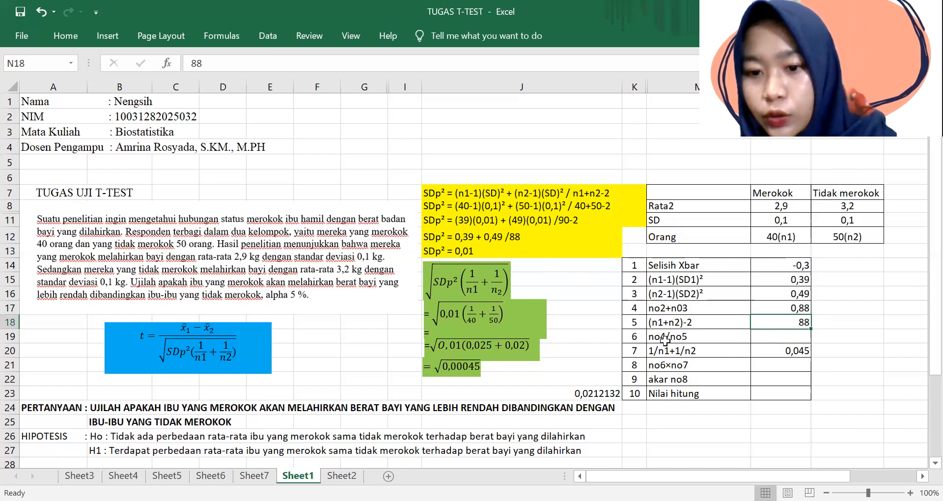
- Divide row 4 by row 5 of the calculation table in cell N19 with =N17/N18
click(784, 339)
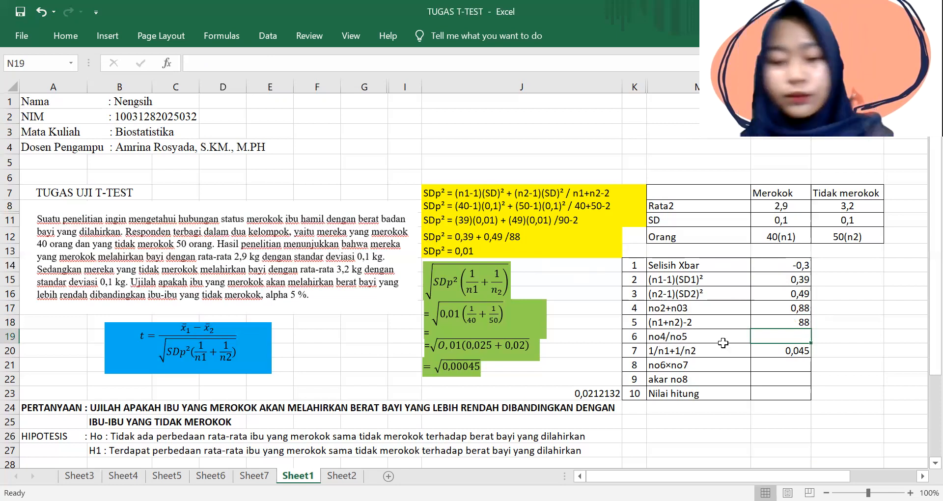
click(291, 66)
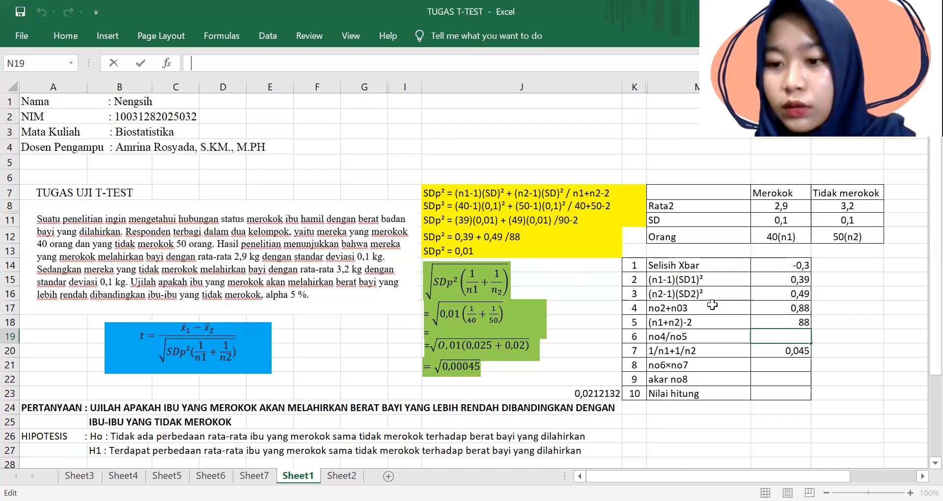
text(=)
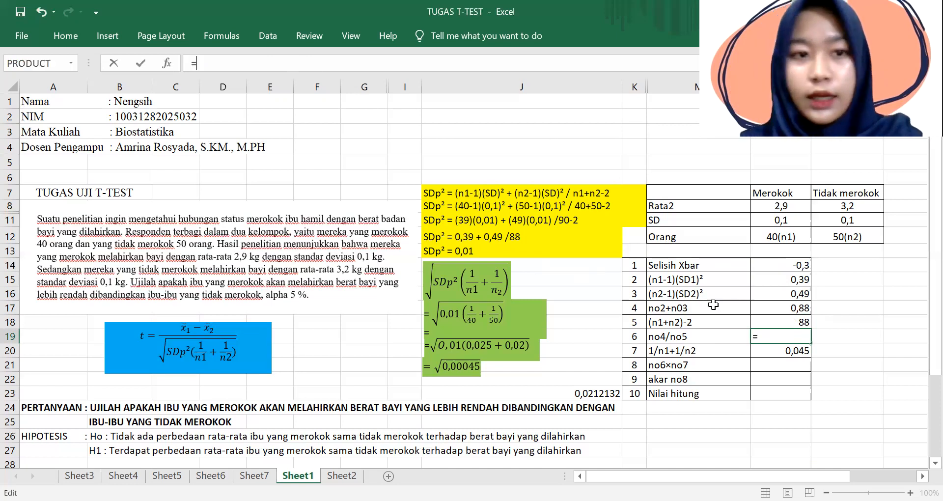
click(788, 310)
text(/)
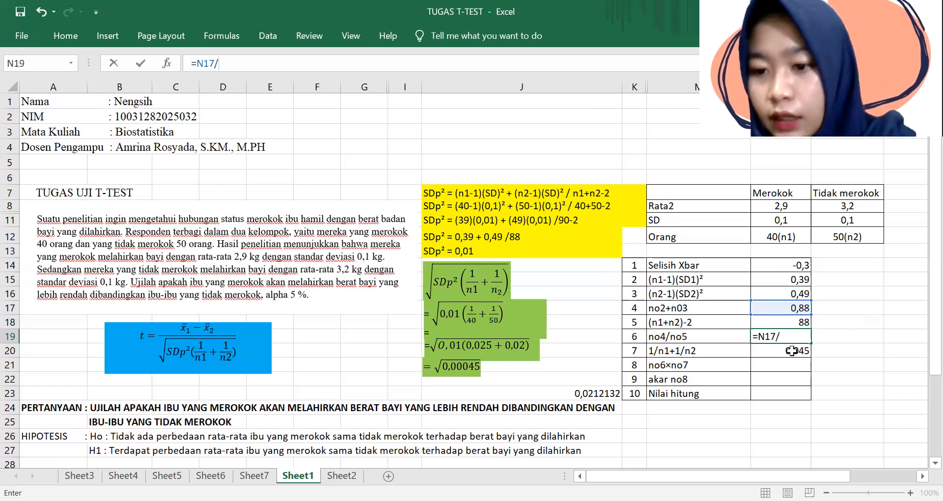
click(792, 321)
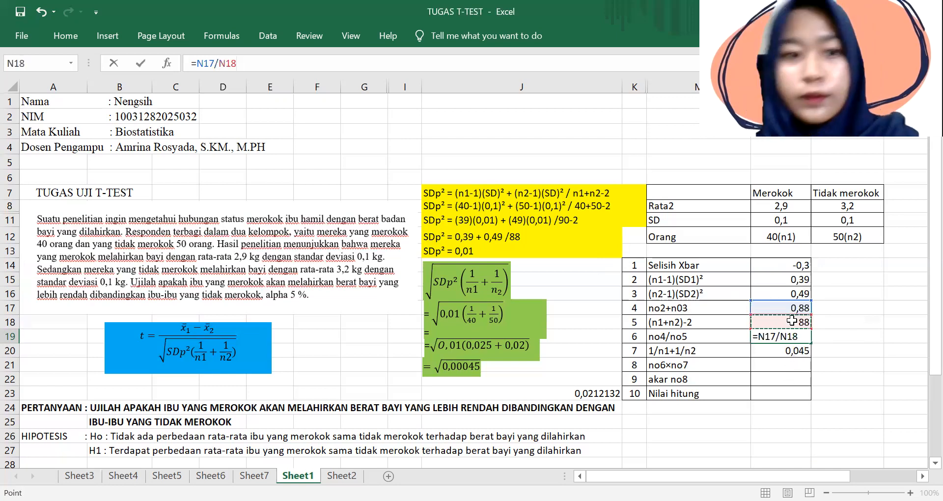
key(Return)
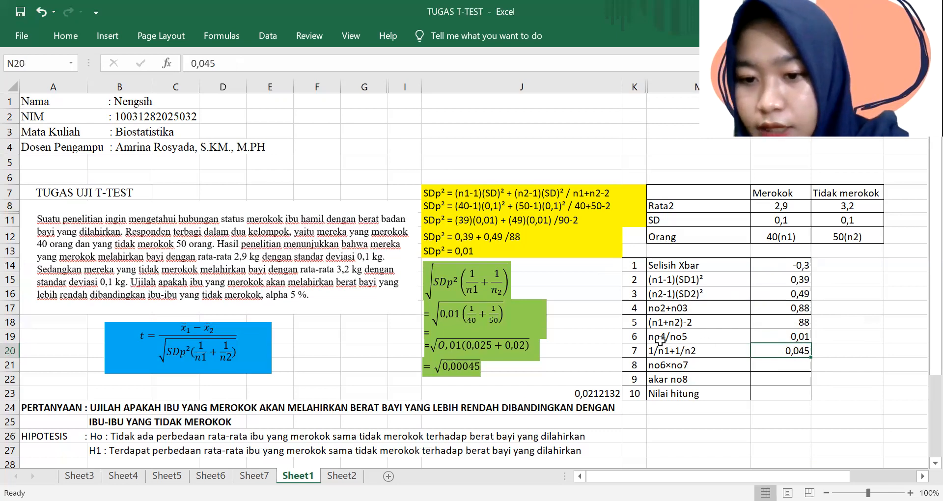
- Highlight the no4/no5 result in cell N19 with a yellow fill
click(798, 336)
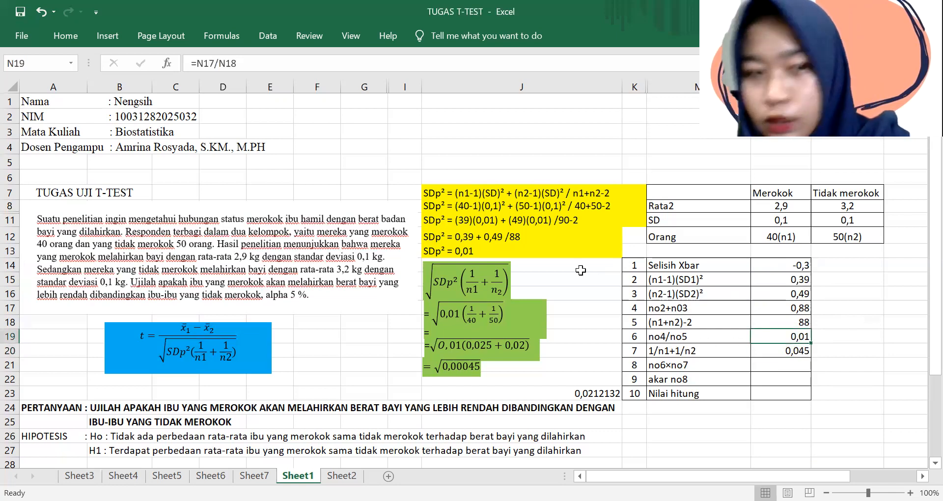
click(73, 33)
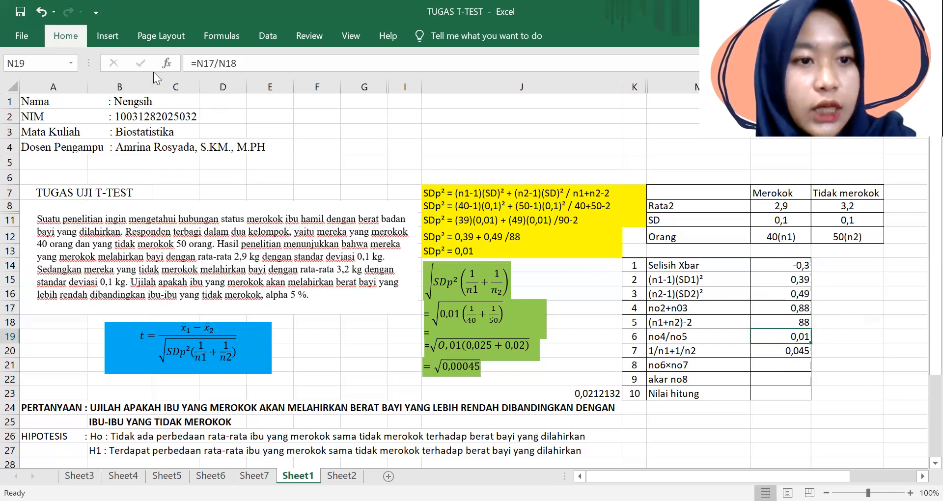
click(174, 85)
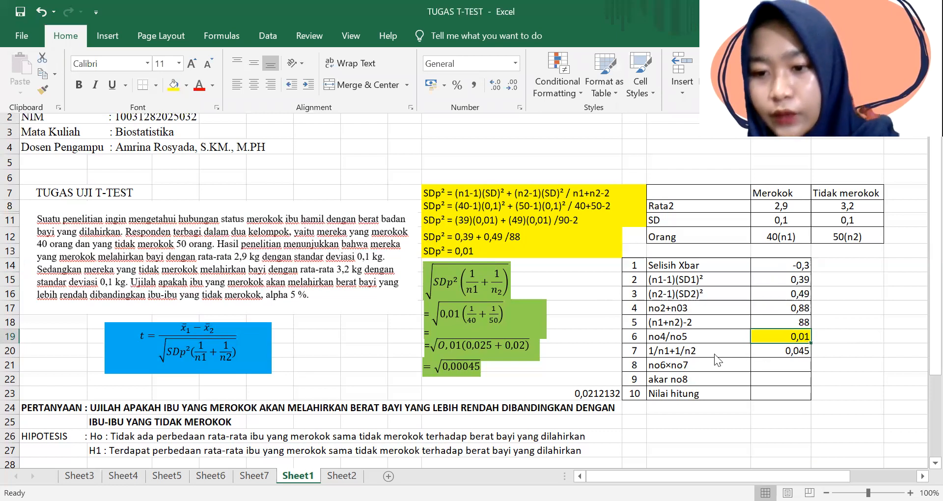
- Multiply rows 6 and 7 of the calculation table in cell N21 with =PRODUCT(N19;N20)
click(770, 366)
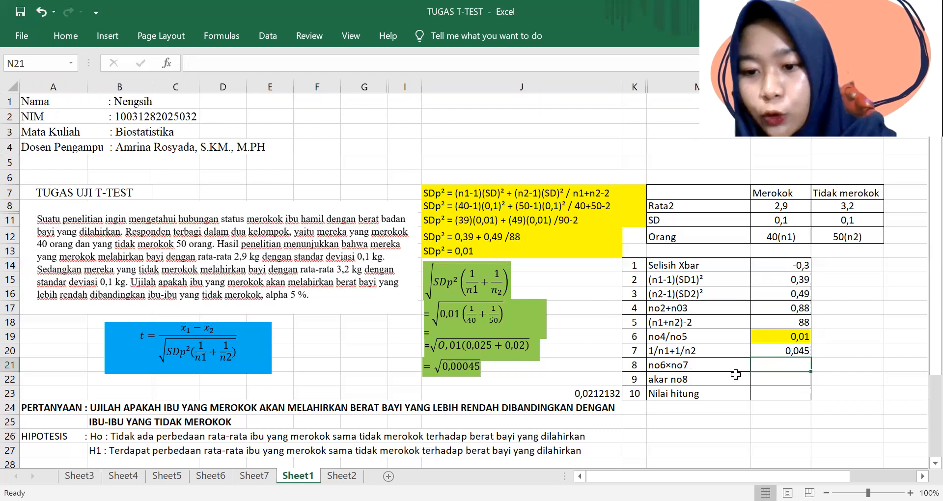
click(197, 63)
text(=)
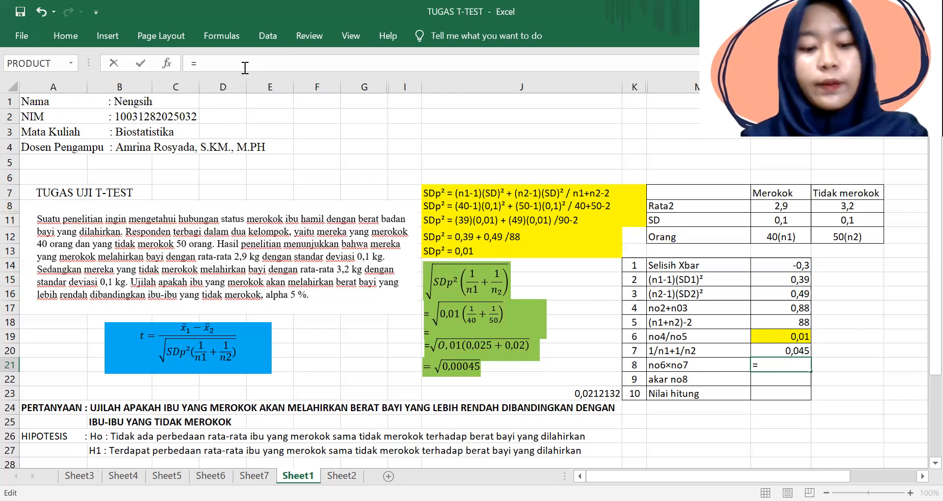
text(pr)
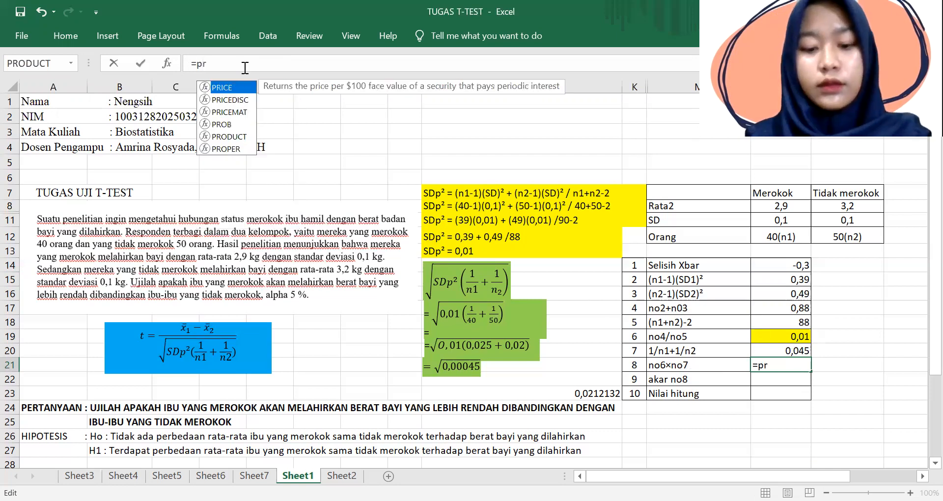
text(oduc)
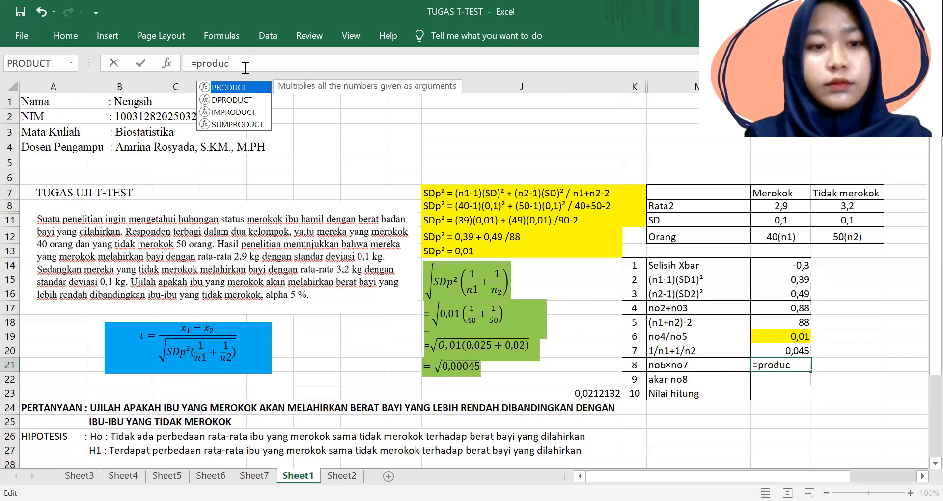
text(t)
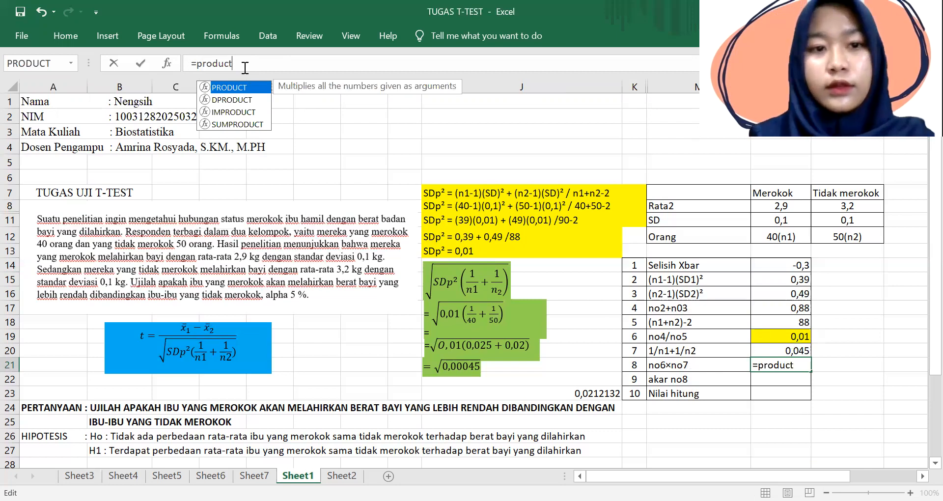
text(()
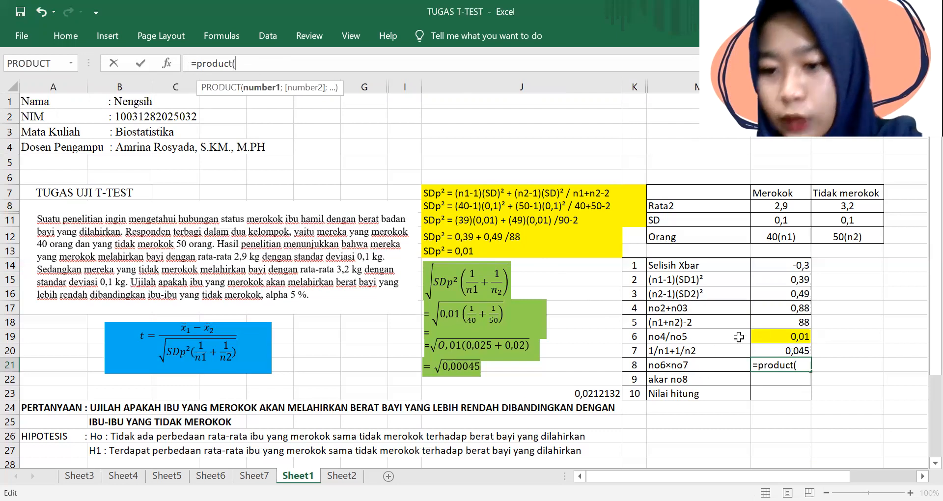
click(784, 337)
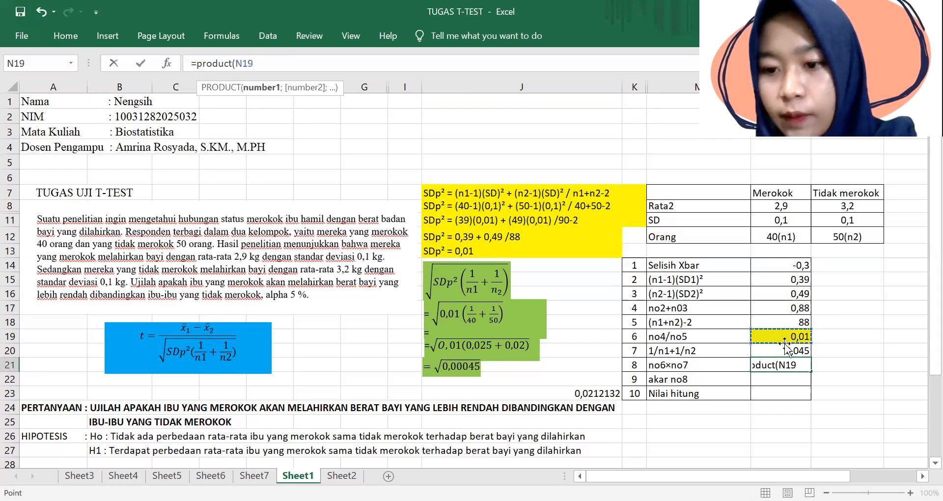
text(;)
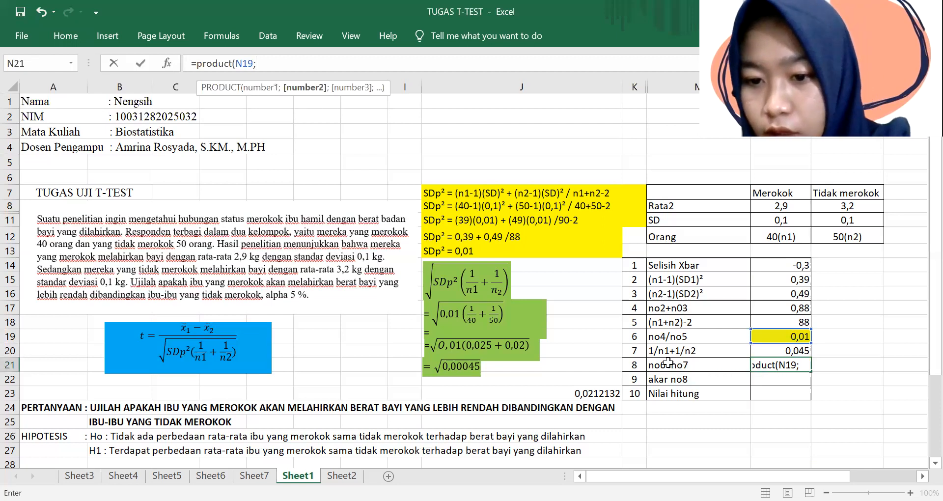
click(795, 350)
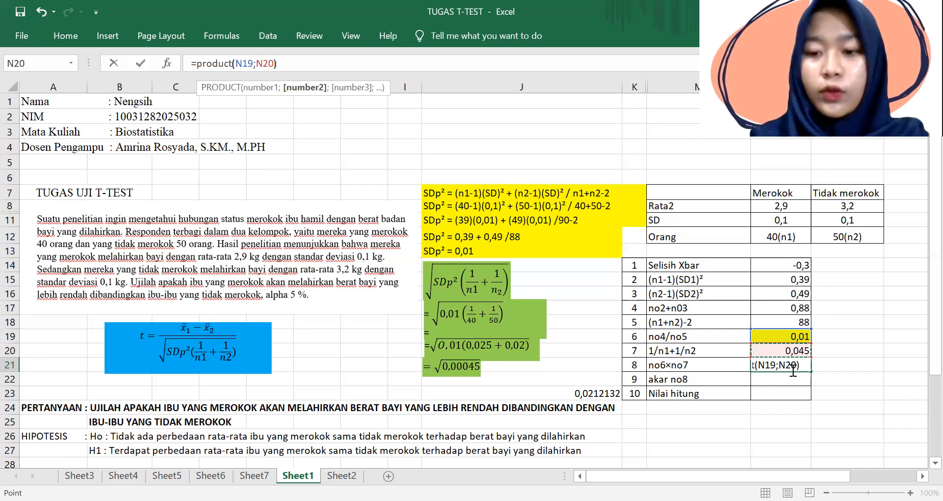
key(Return)
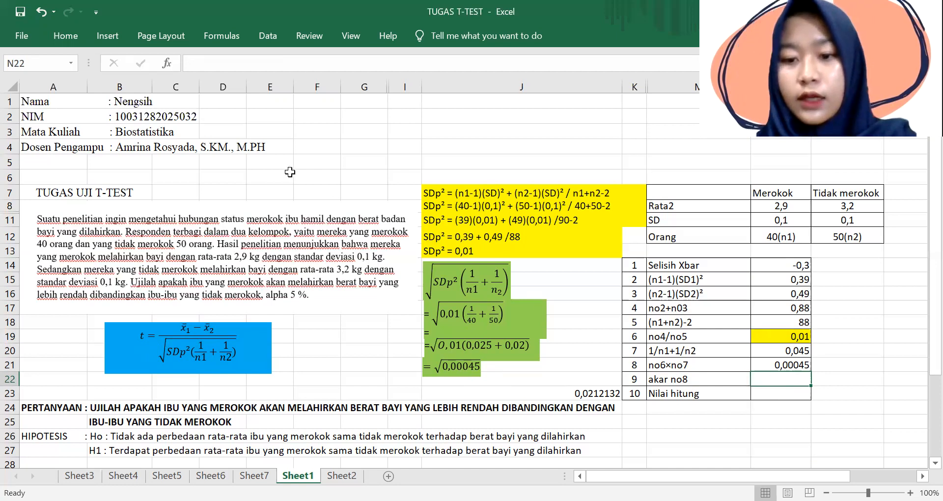
- Calculate the square root of row 8 of the calculation table in cell N22 with =SQRT(N21)
click(222, 63)
text(=)
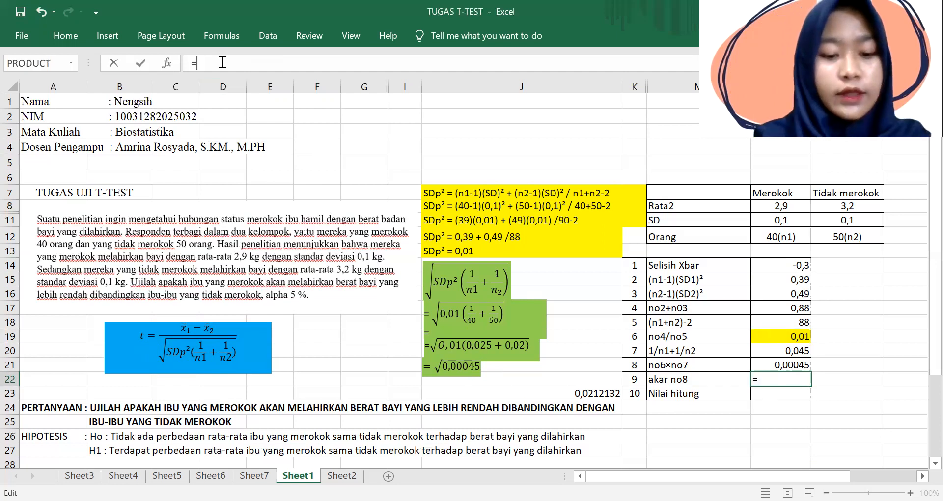
text(sq)
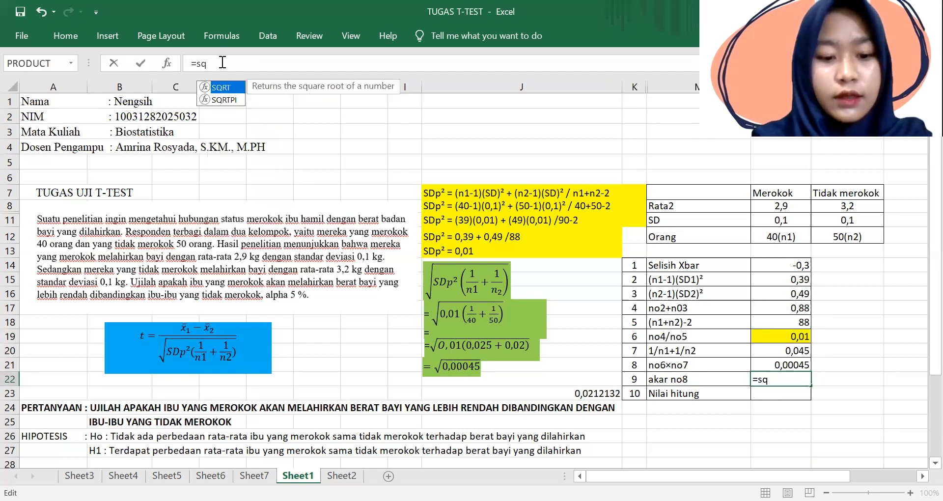
text(rt)
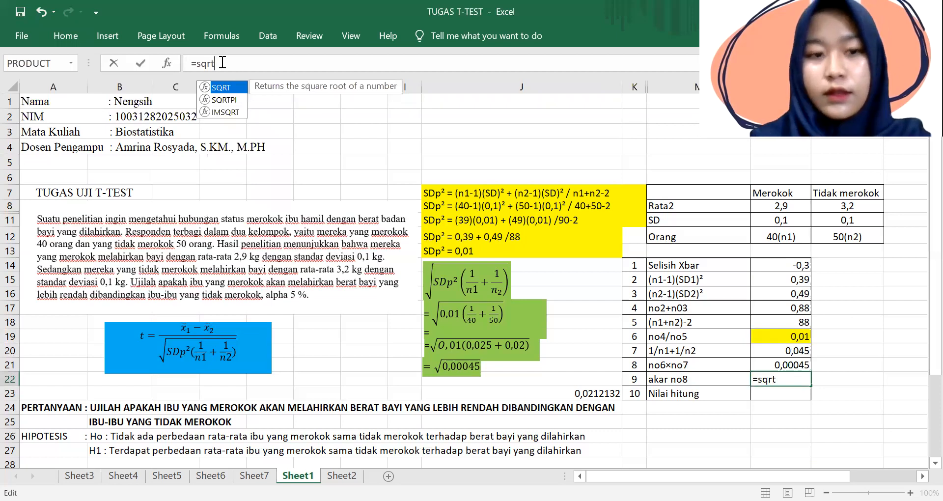
text(()
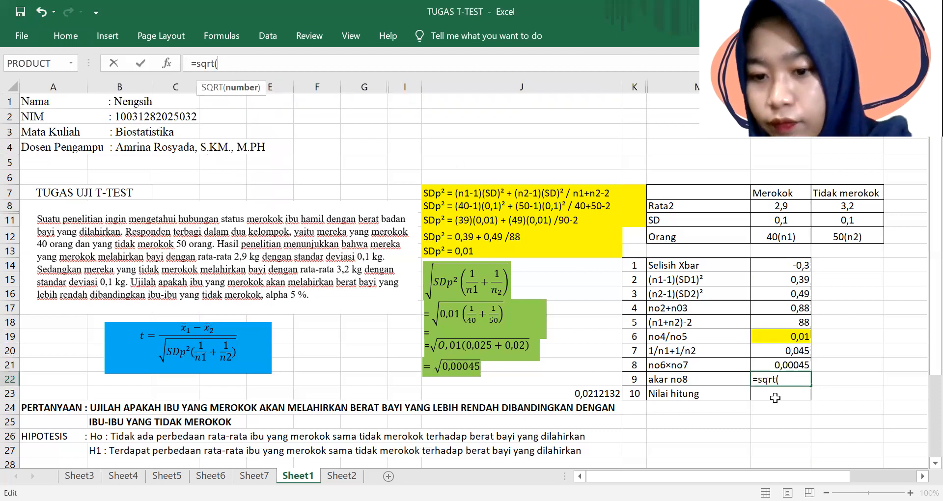
click(796, 366)
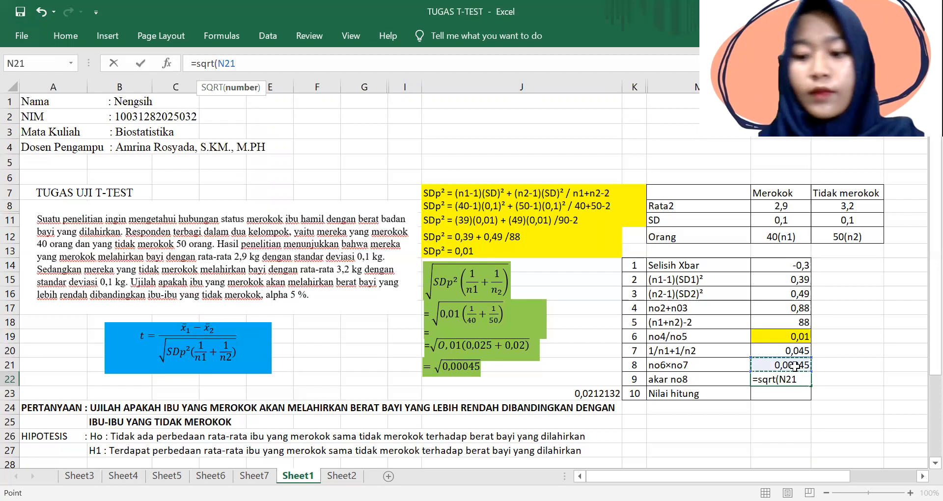
key(Return)
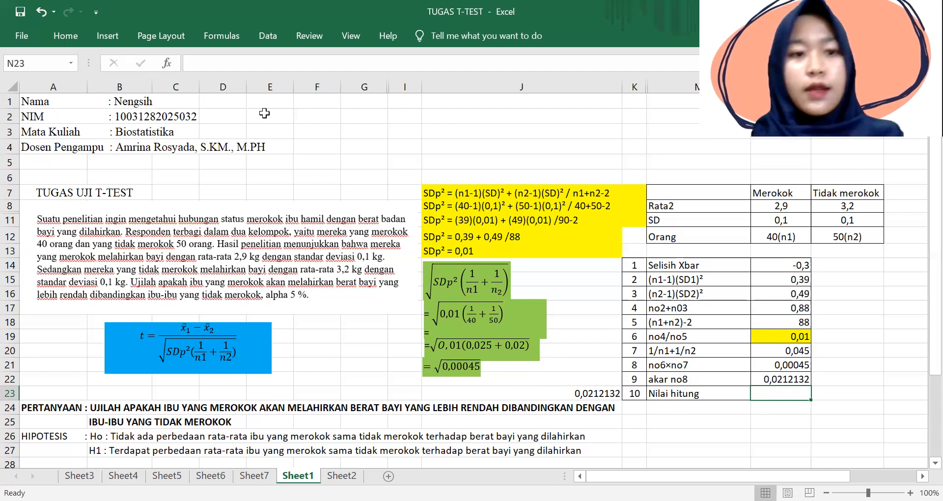
- Calculate Nilai hitung in cell N23 by dividing Selisih Xbar by the akar no8 result with =N14/N22
click(213, 63)
text(=)
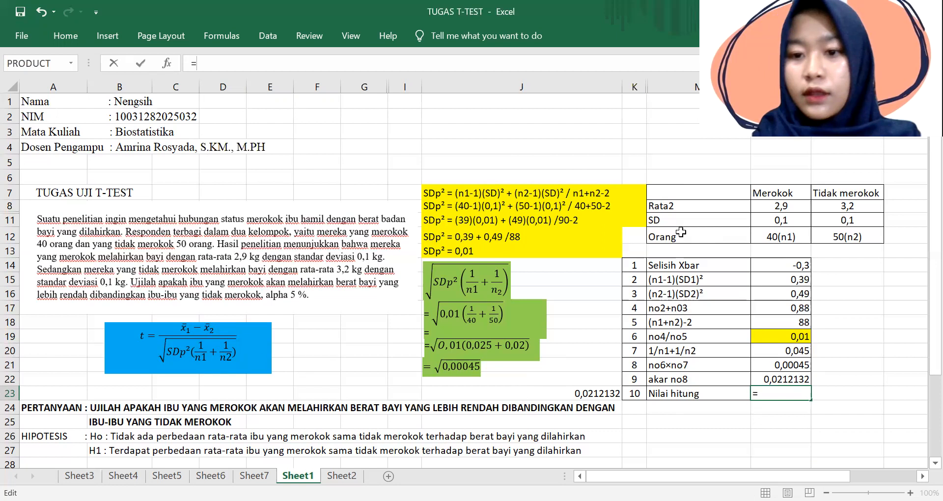
click(796, 268)
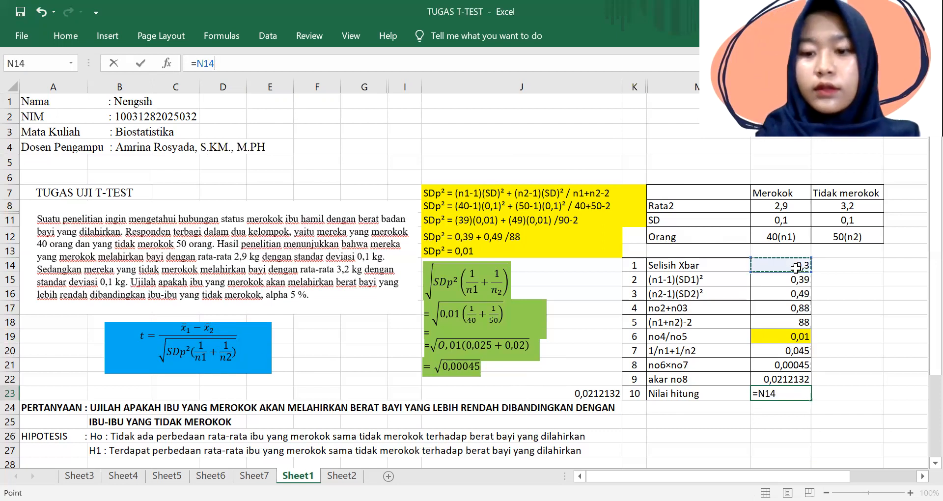
text(/)
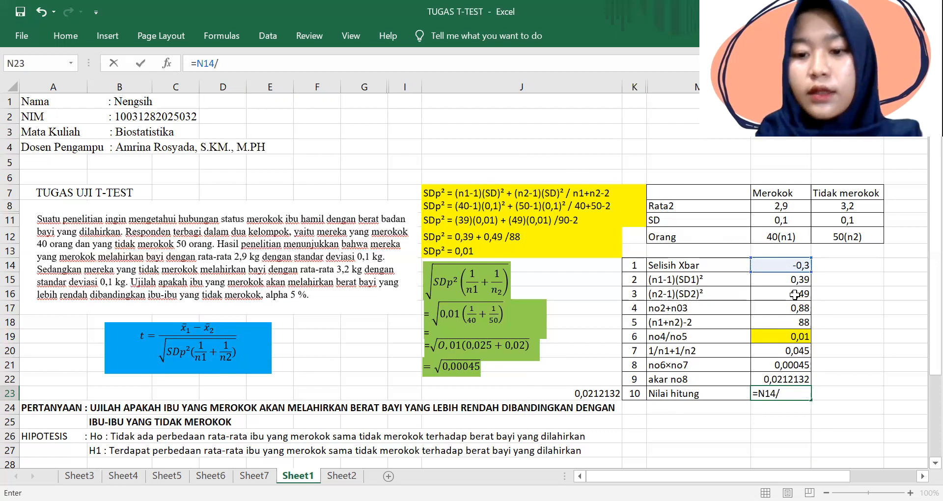
click(777, 379)
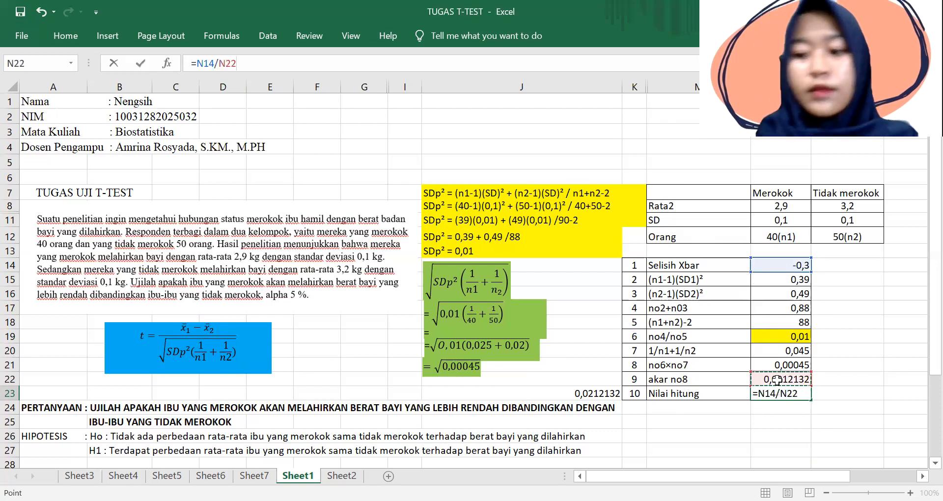
key(Return)
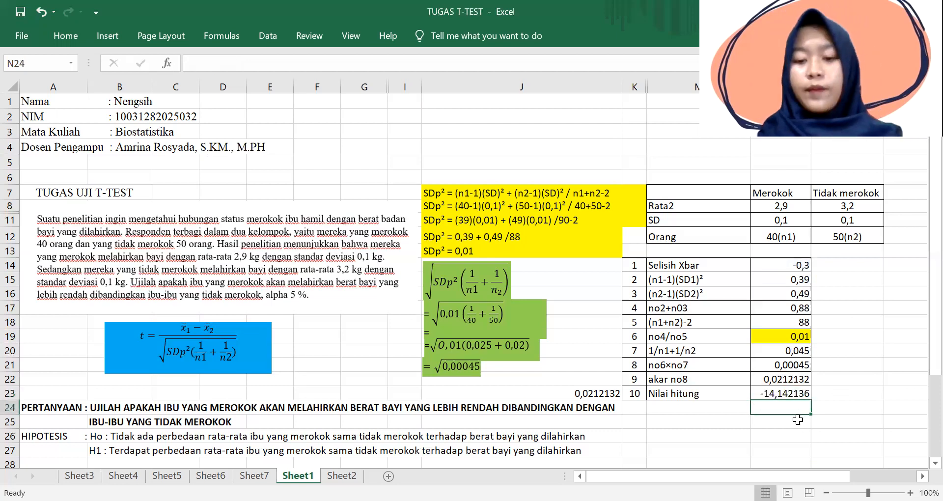
- Highlight the Nilai hitung result in cell N23 with a green fill
click(792, 393)
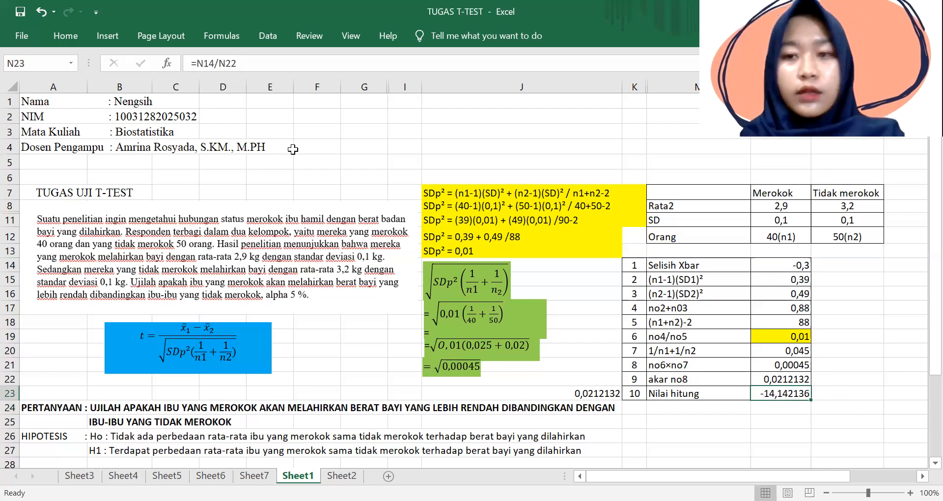
click(78, 30)
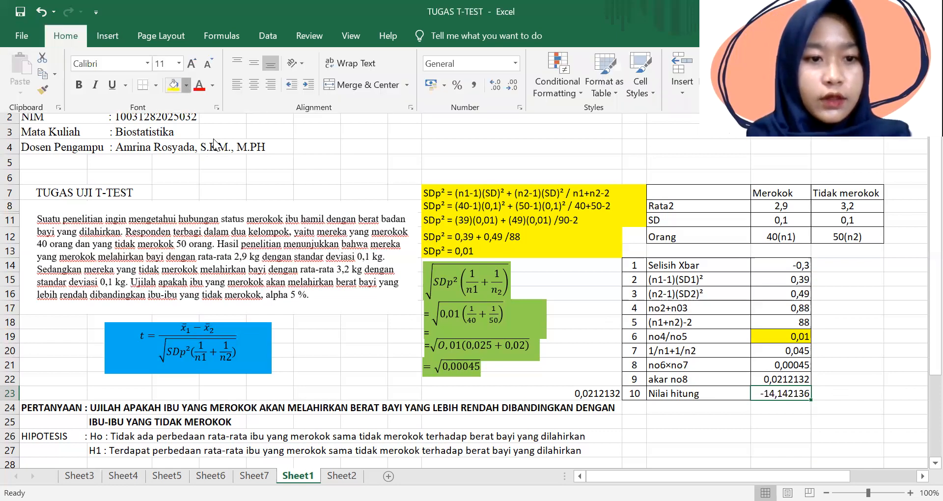
click(186, 86)
click(183, 197)
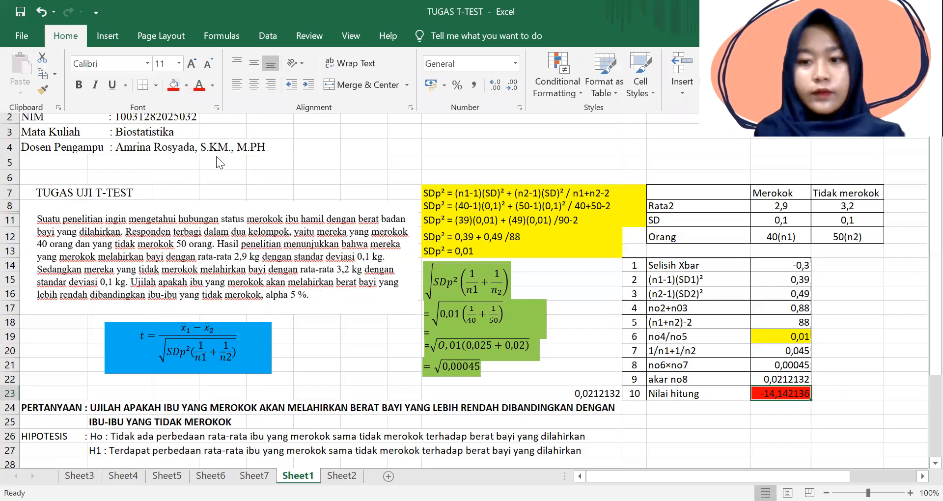
click(186, 86)
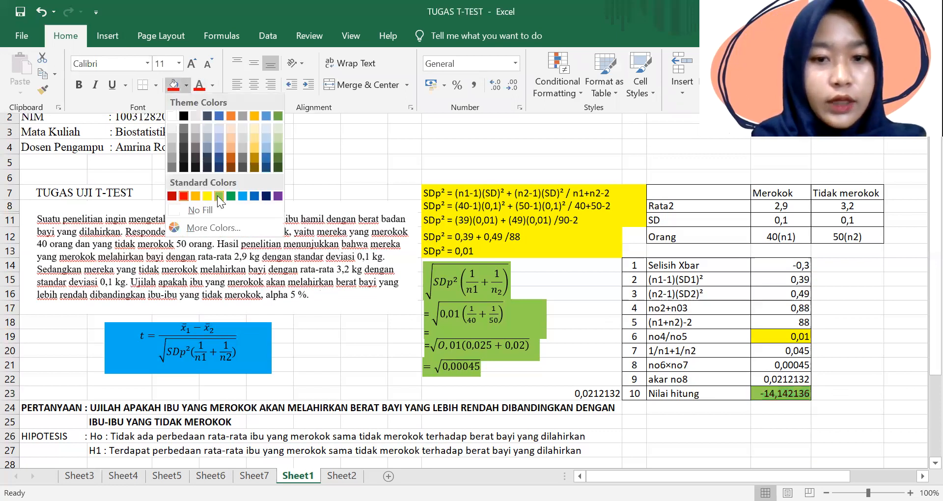
click(218, 196)
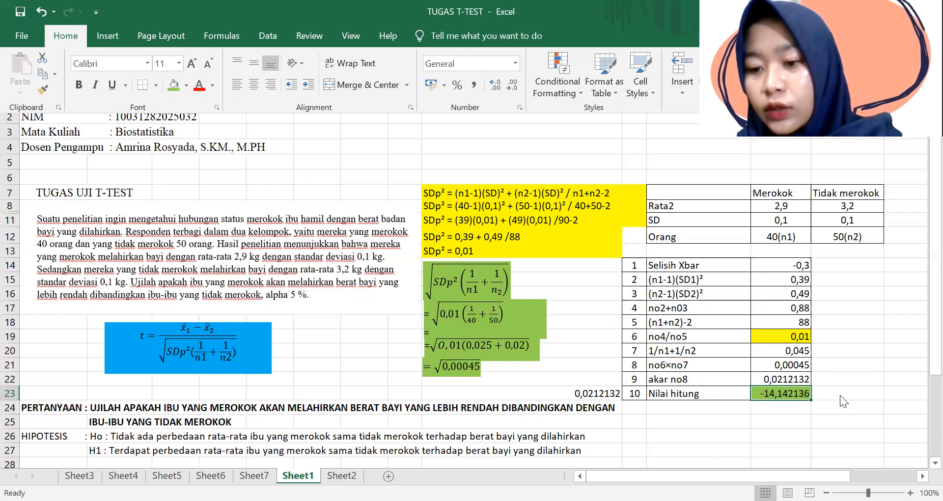
key(Escape)
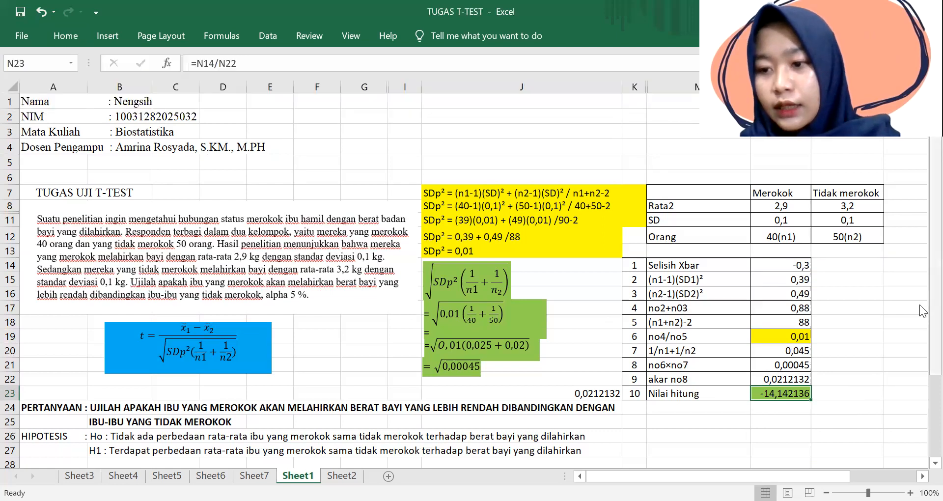
scroll(923, 338, down, 2)
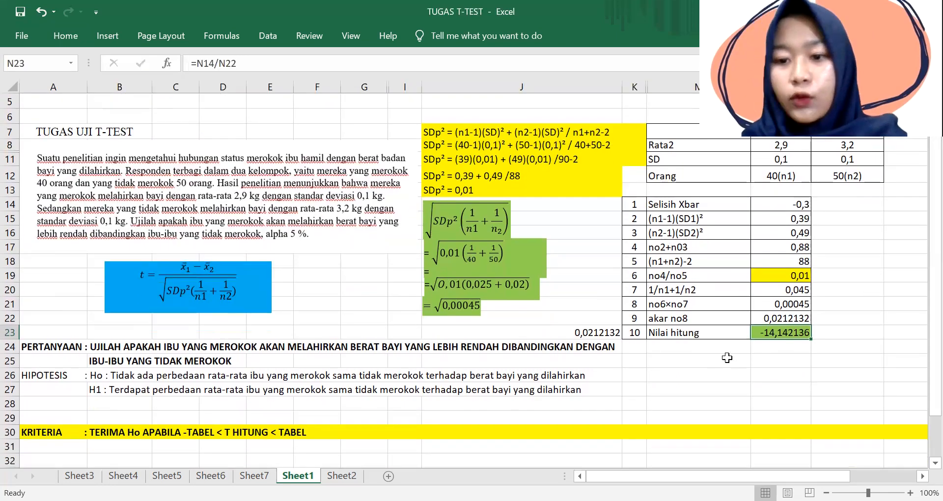
click(638, 360)
click(638, 347)
text(11)
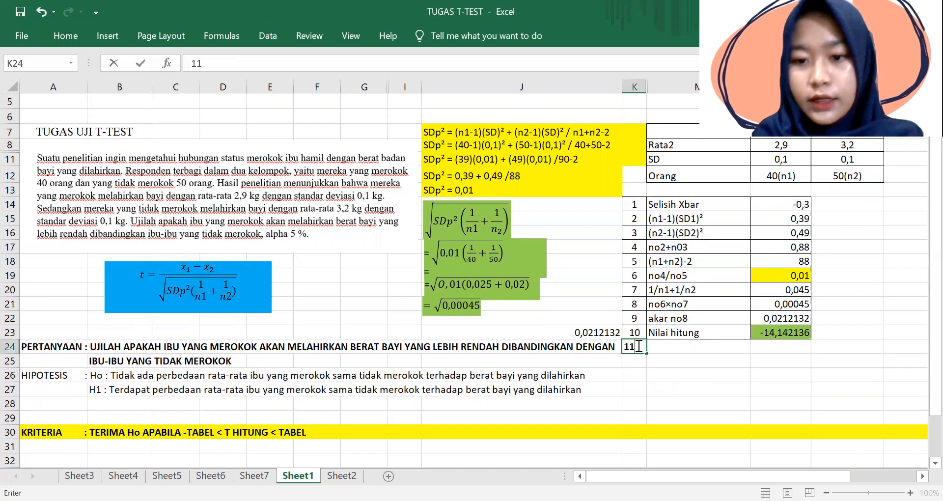
key(BackSpace)
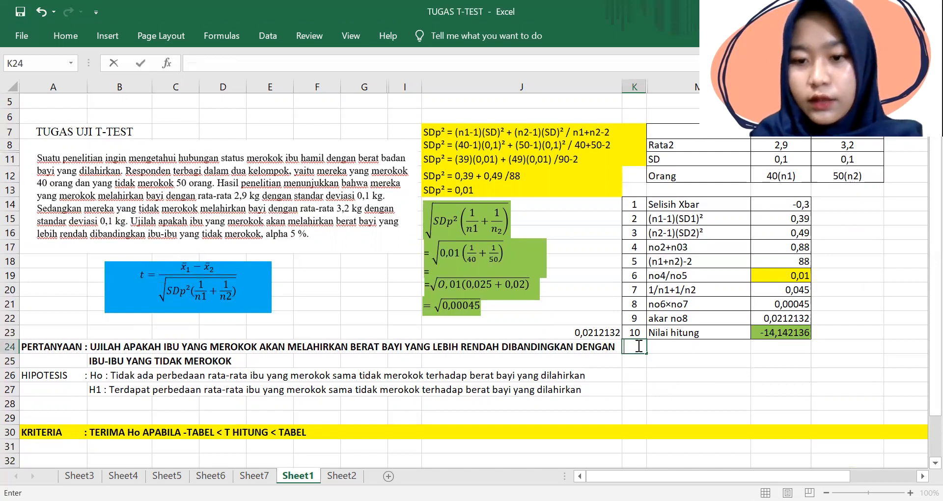
- Add the label "nilai tabel" in cell M24, directly below Nilai hitung
click(667, 346)
text(n)
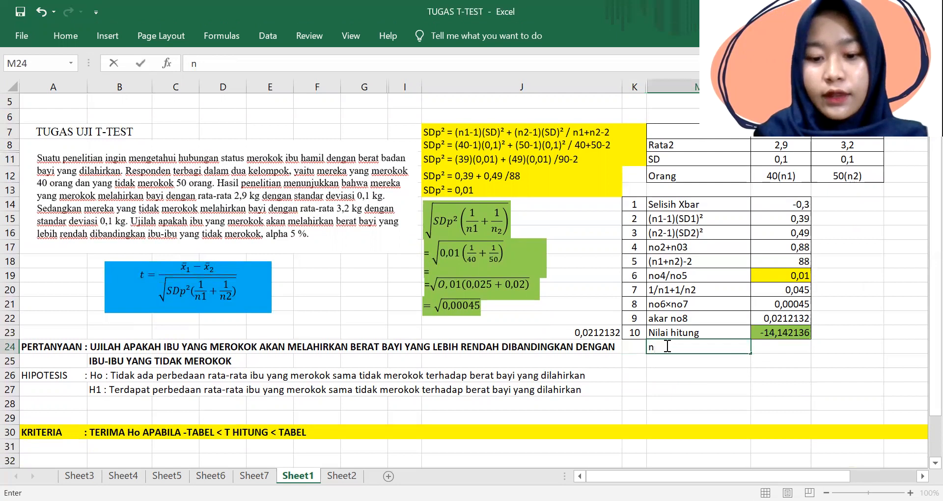
text(ilai tabel)
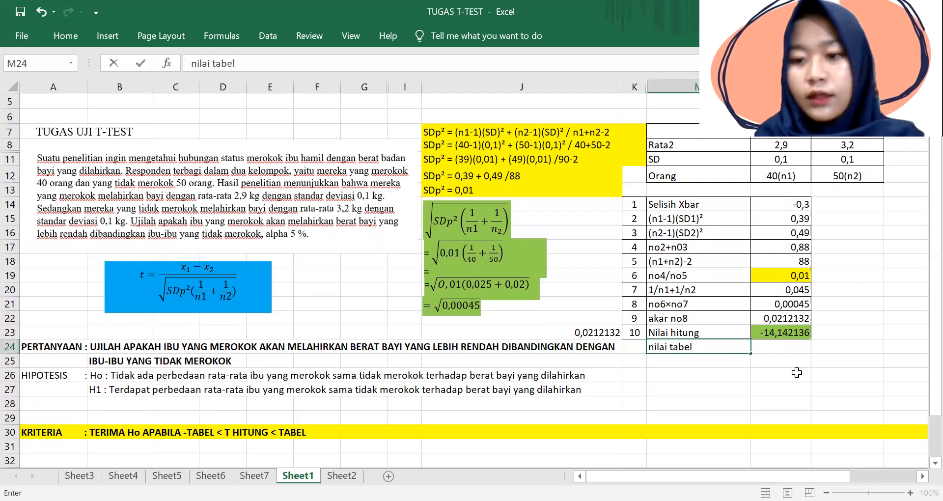
click(777, 349)
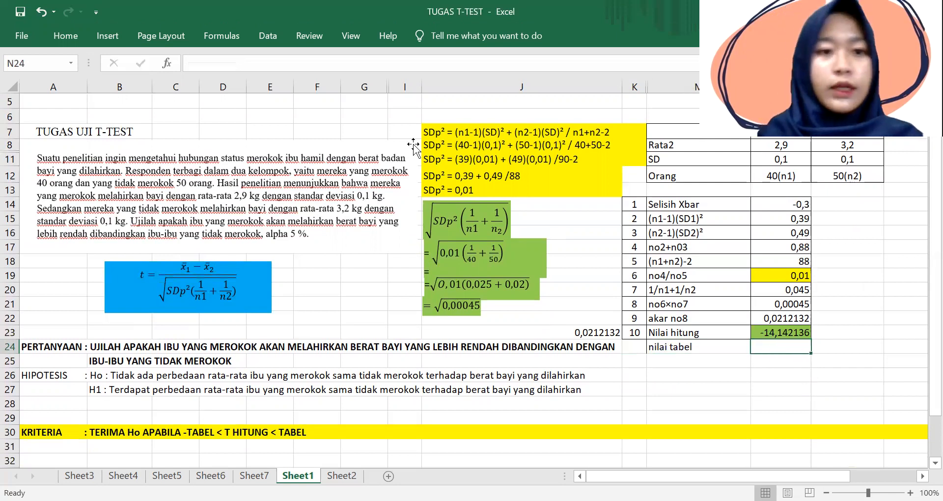
click(218, 59)
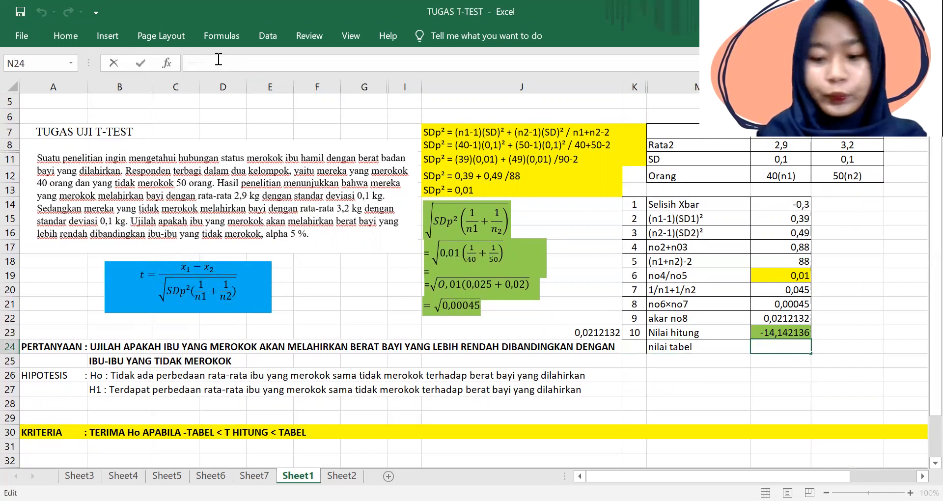
text(=)
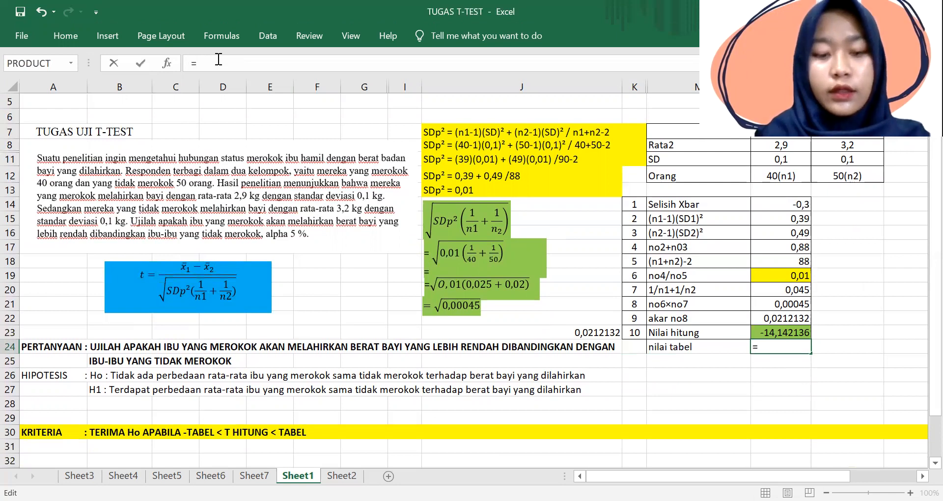
text(in)
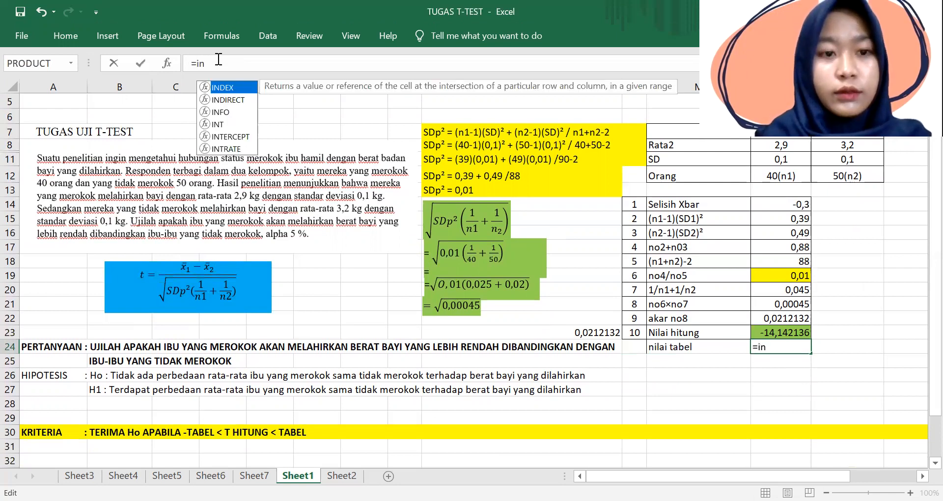
text(v)
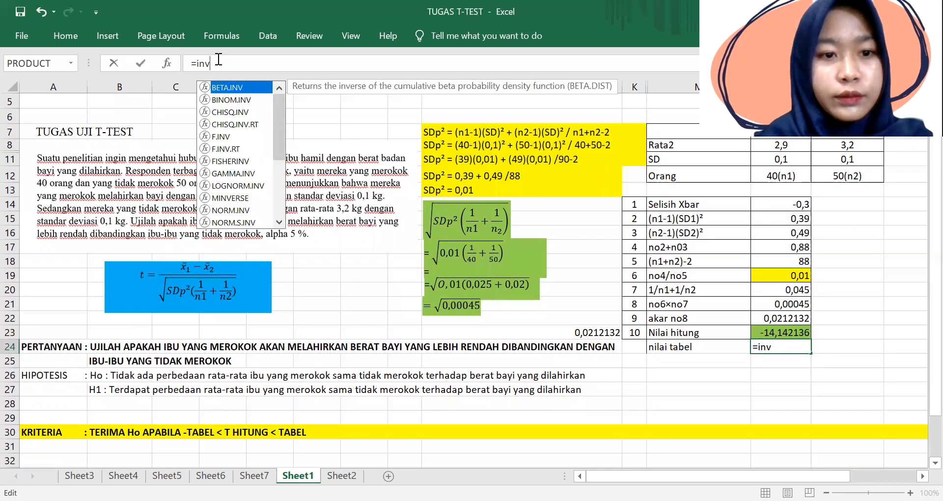
click(238, 136)
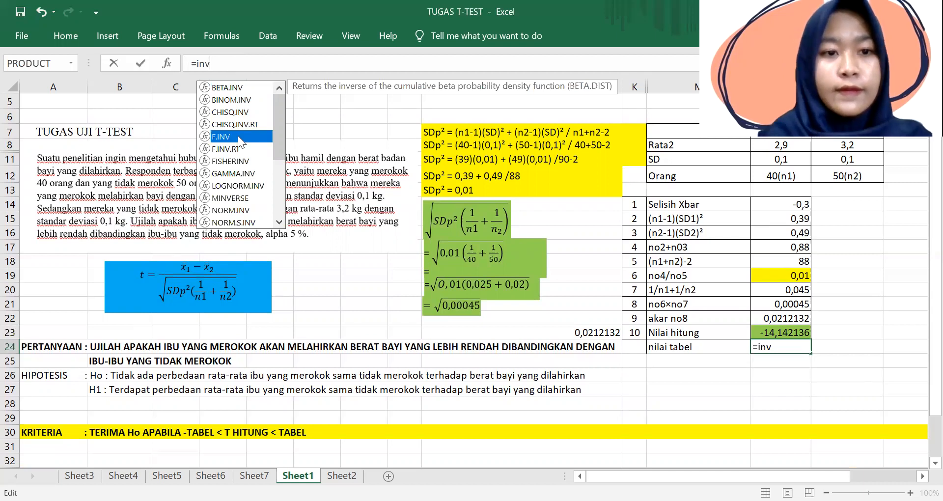
click(224, 60)
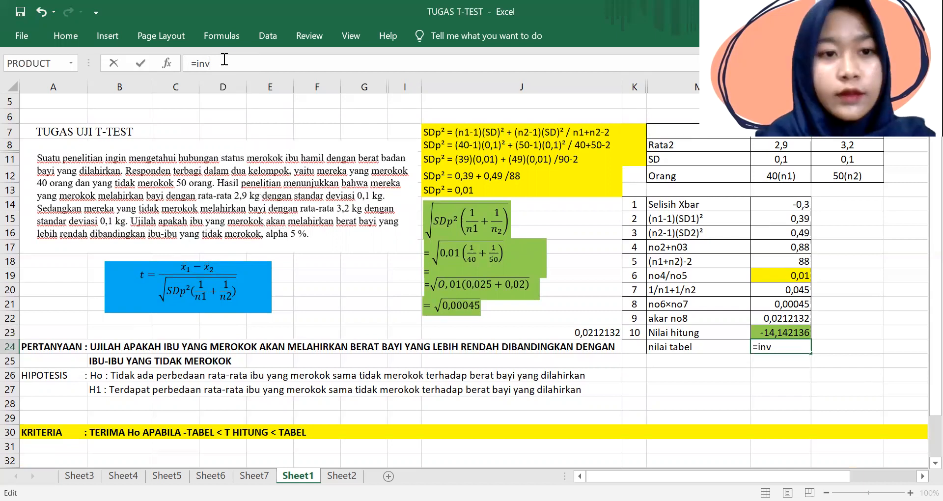
key(BackSpace)
key(BackSpace)
key(BackSpace)
key(BackSpace)
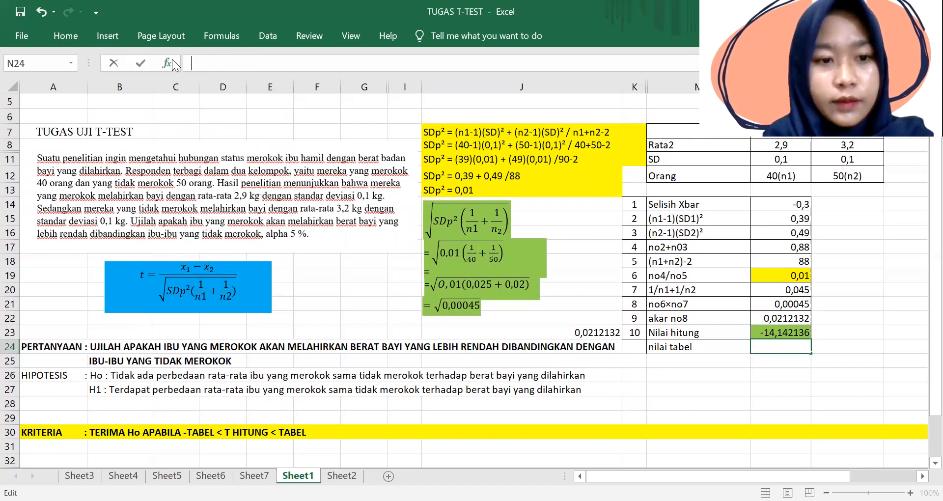
- Calculate nilai tabel in cell N24 with the T.INV function, using probability 0,05 and 88 degrees of freedom
click(168, 63)
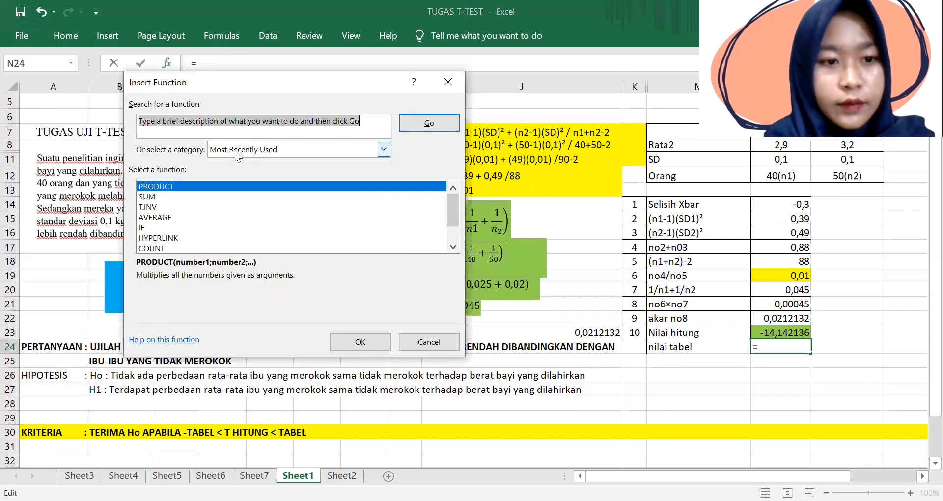
click(171, 209)
click(350, 346)
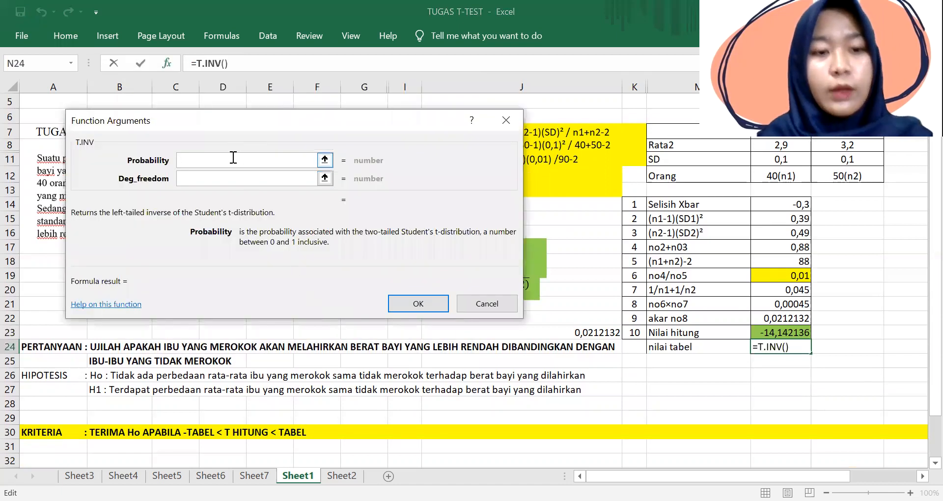
text(0,05)
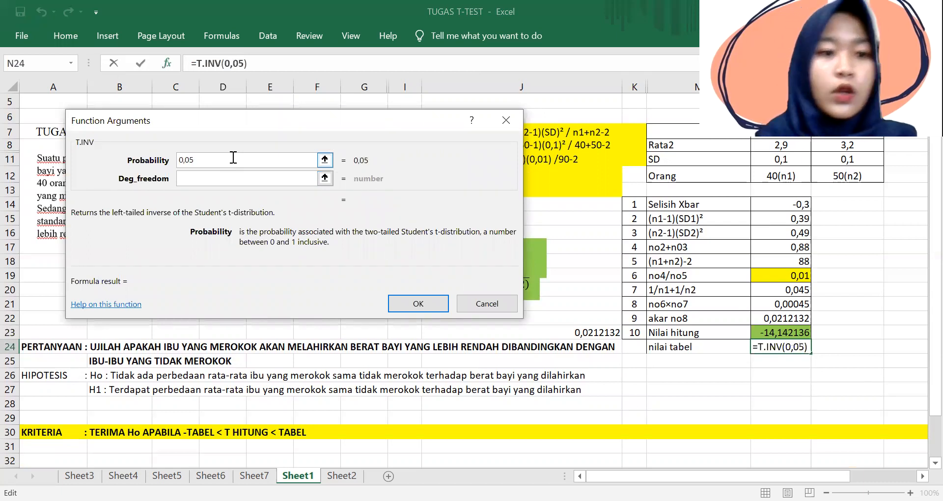
click(191, 178)
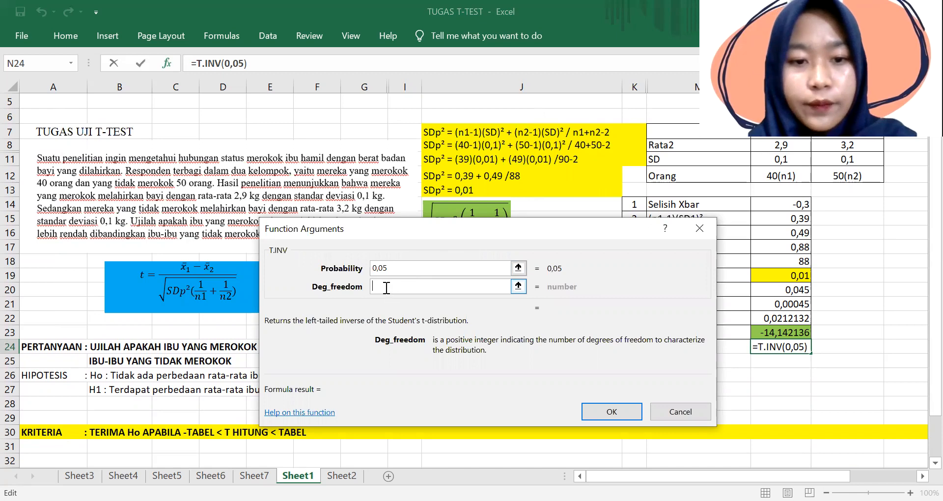
text(88)
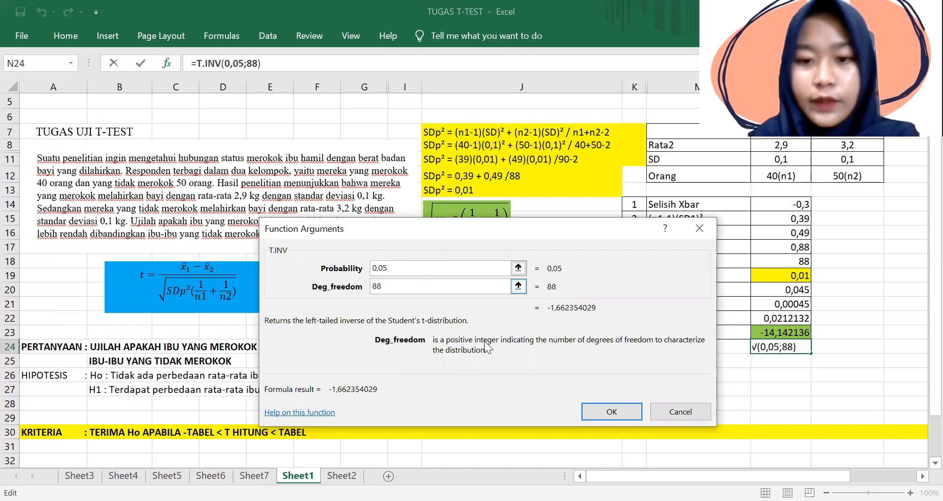
click(612, 413)
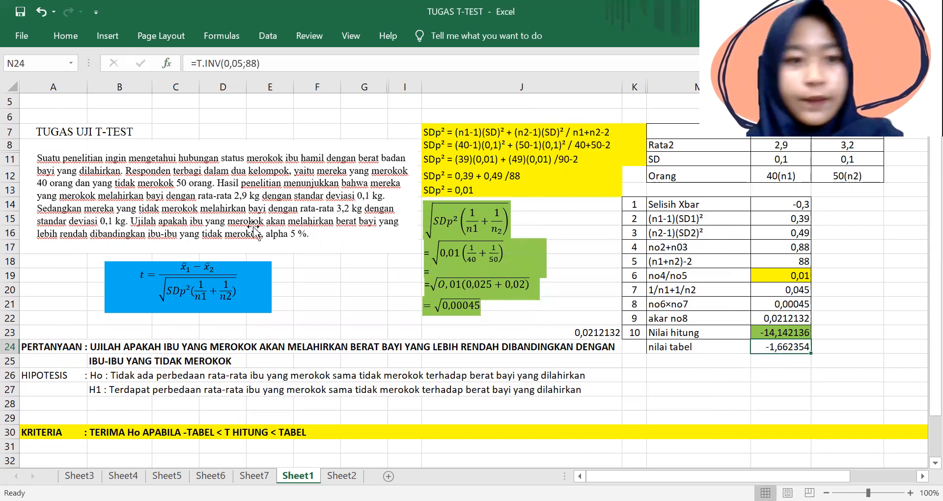
- Highlight the nilai tabel result in cell N24 with a light blue fill
click(64, 37)
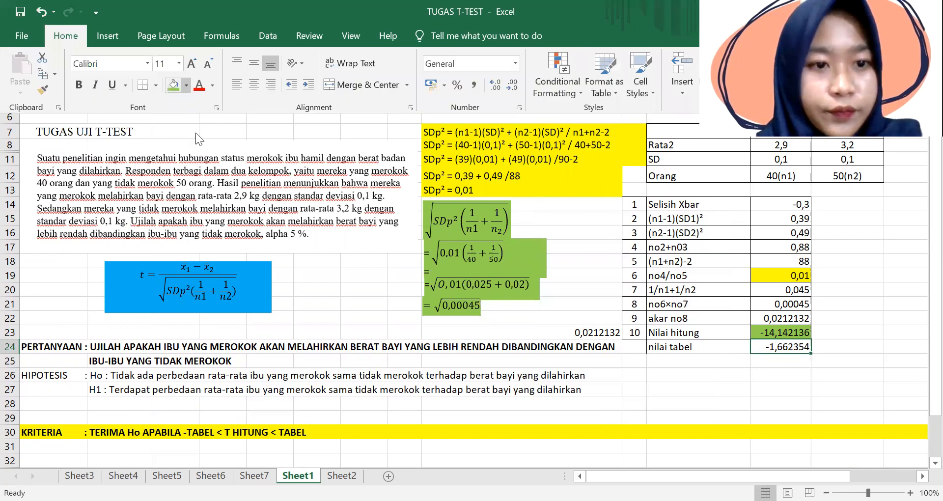
click(186, 87)
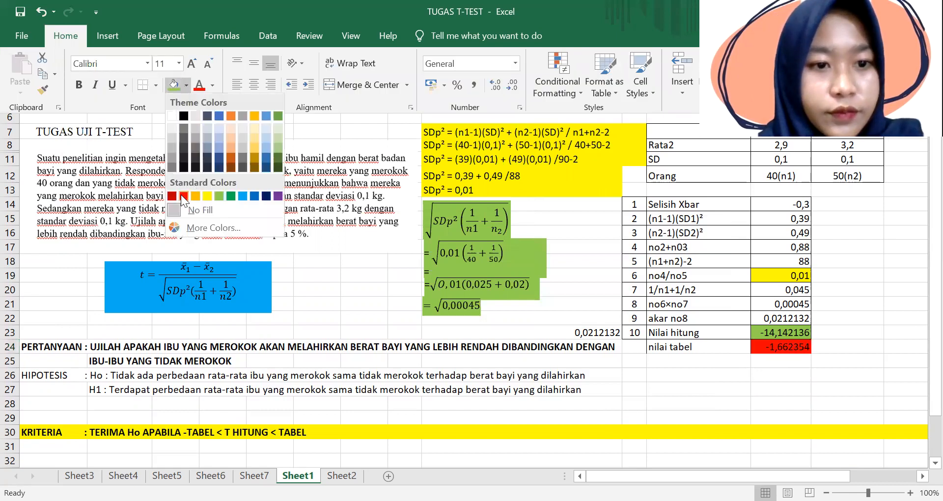
click(242, 196)
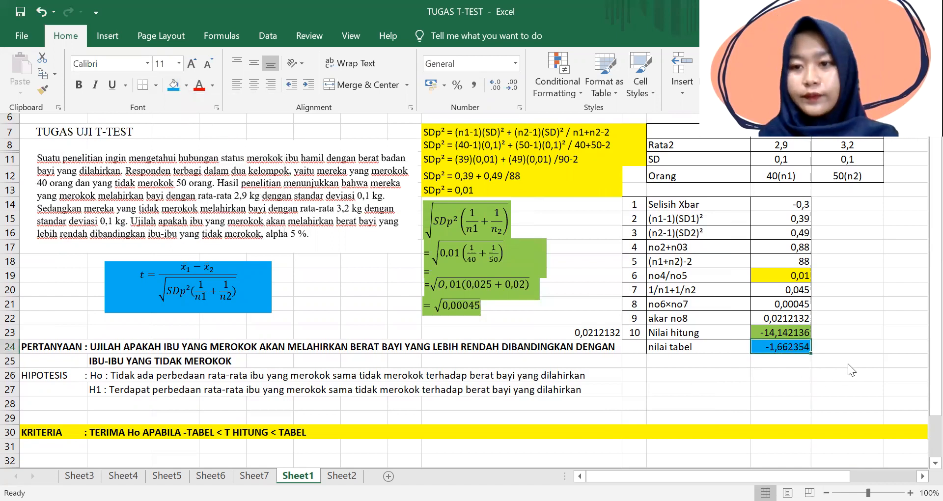
- Replace "T HITUNG" in the KRITERIA statement in cell A30 with the calculated value -14,142136
drag(920, 314, 304, 415)
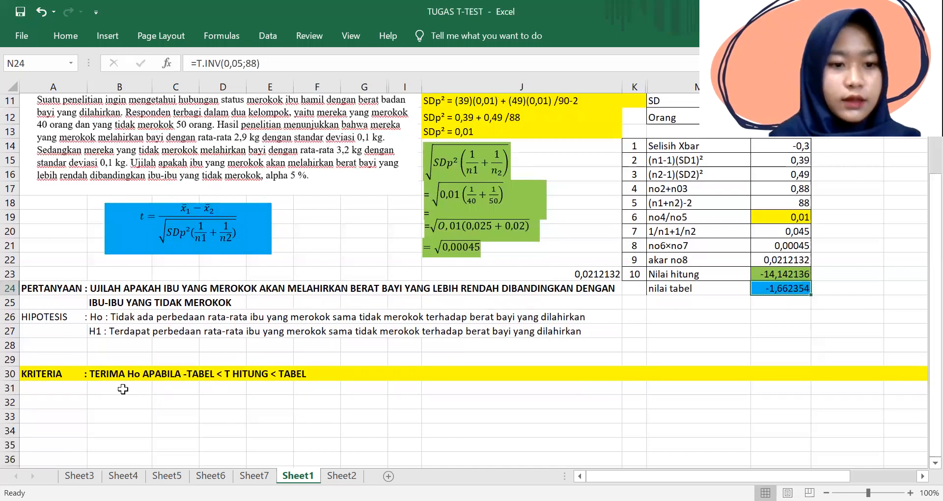
click(260, 375)
click(242, 375)
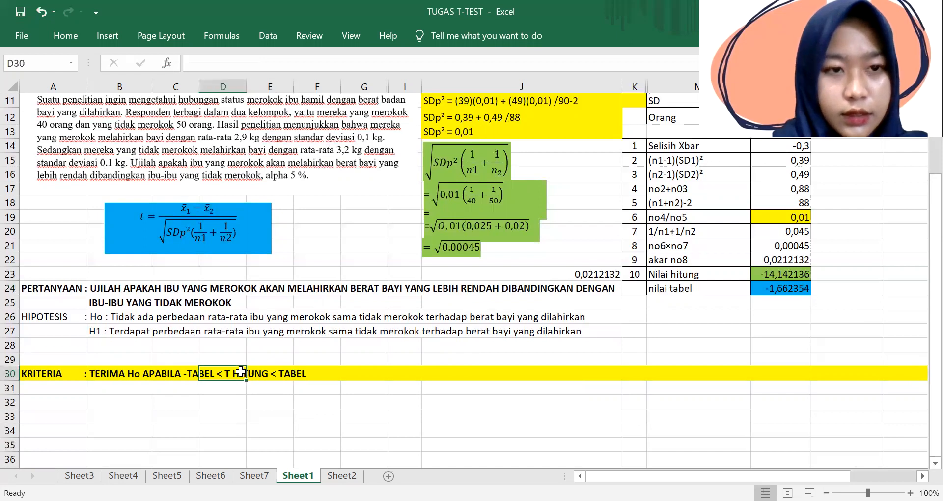
click(42, 374)
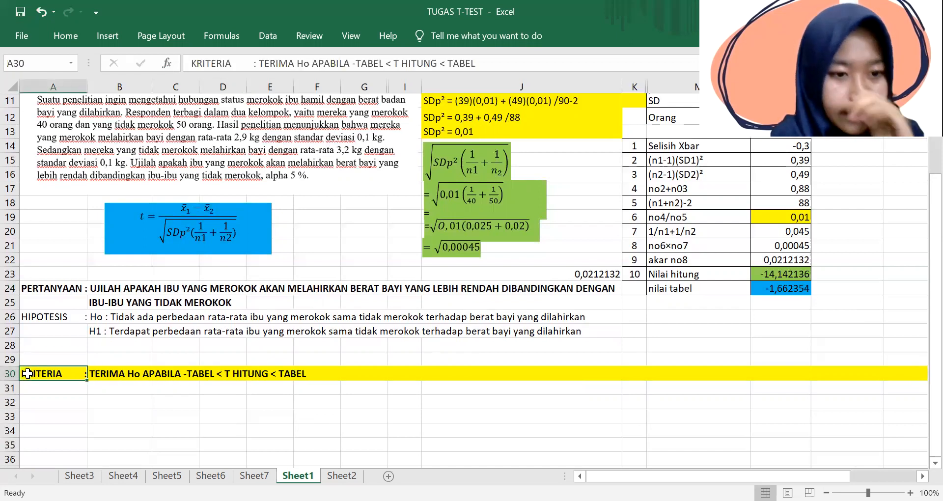
click(10, 374)
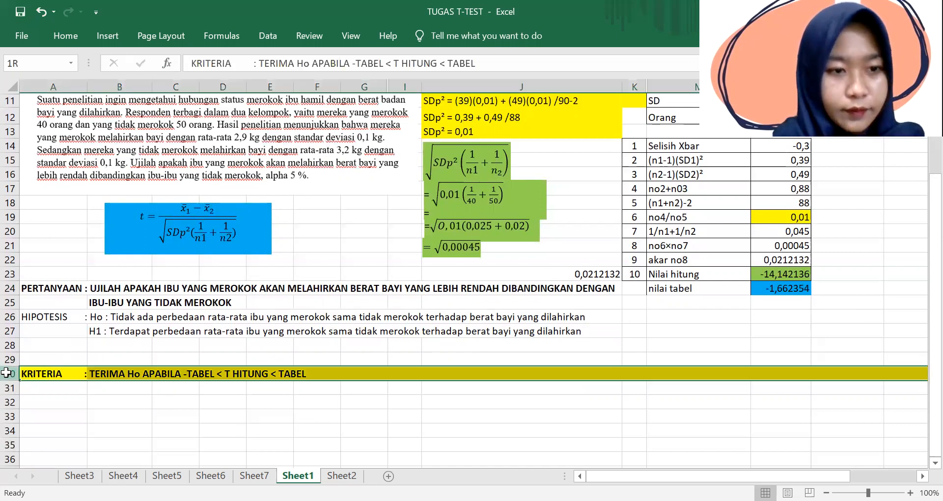
click(440, 63)
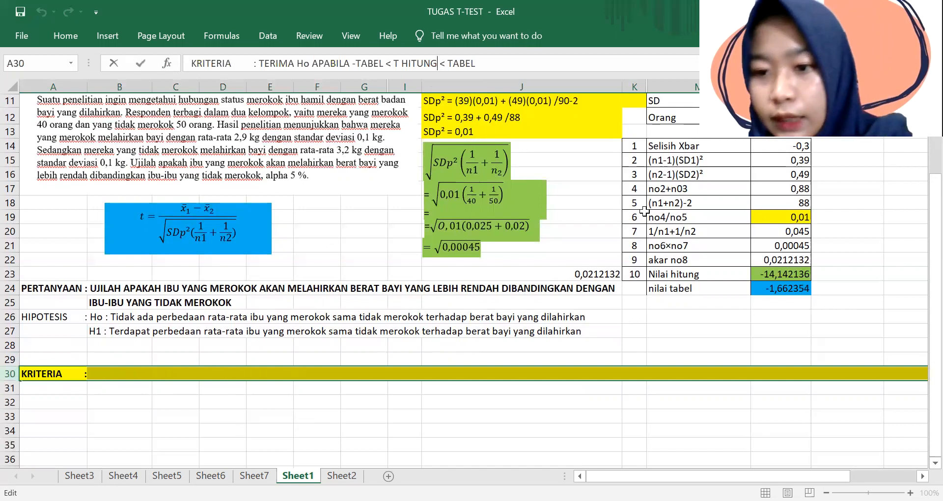
key(BackSpace)
key(BackSpace)
key(BackSpace)
key(BackSpace)
key(BackSpace)
key(BackSpace)
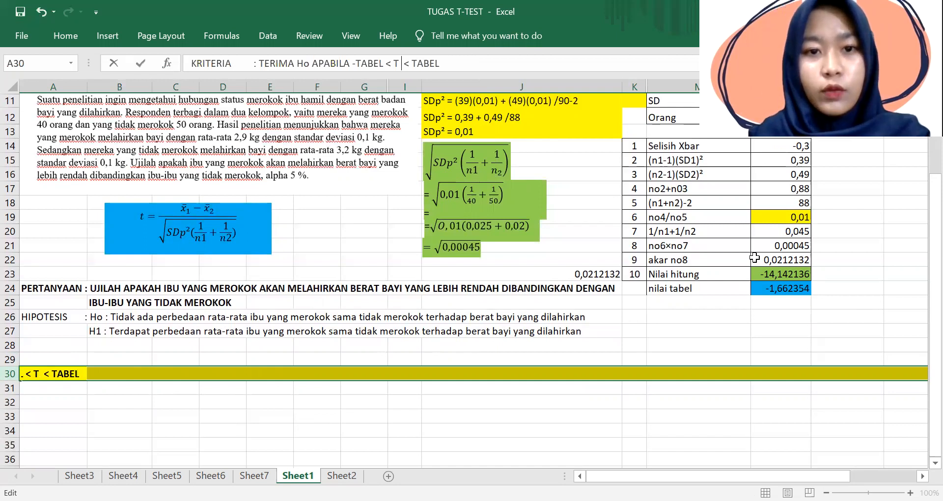
key(BackSpace)
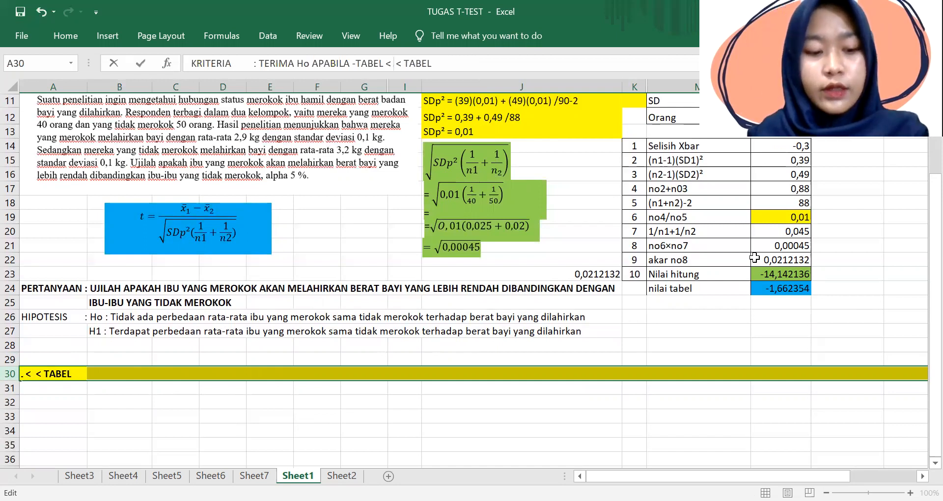
text(-14)
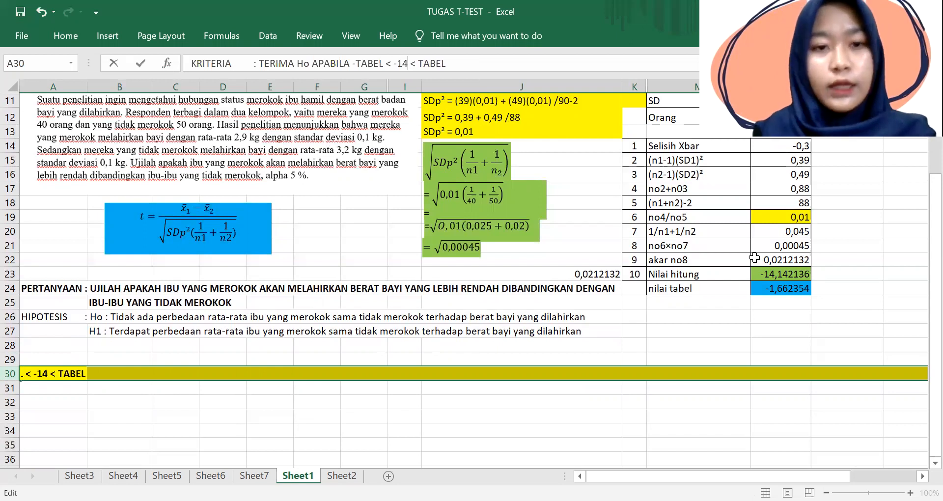
text(,1)
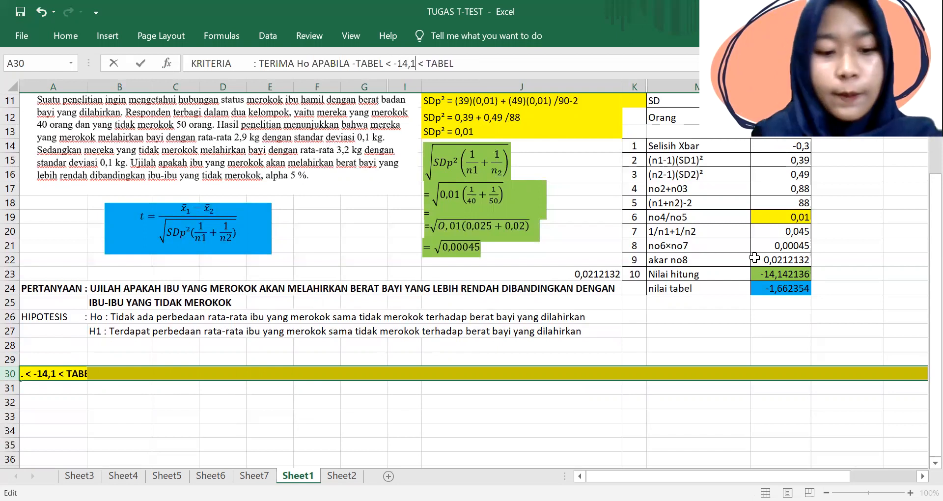
text(4)
text(213)
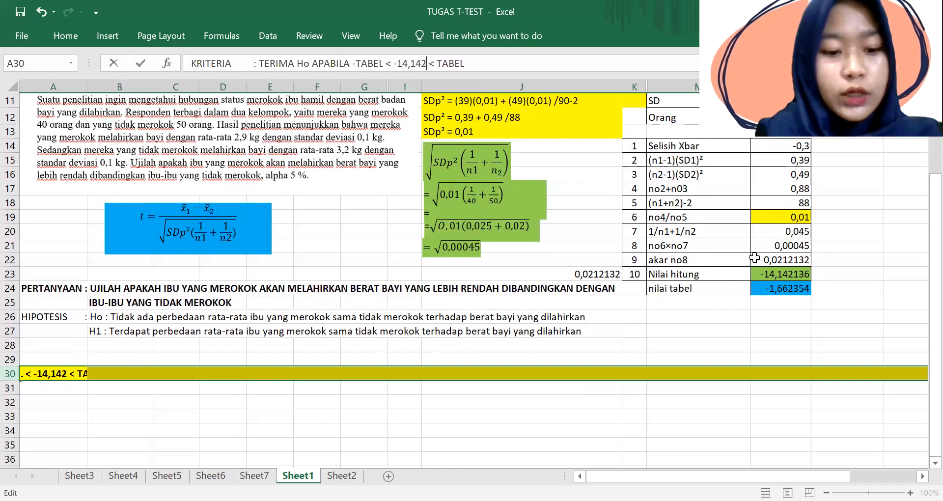
text(6)
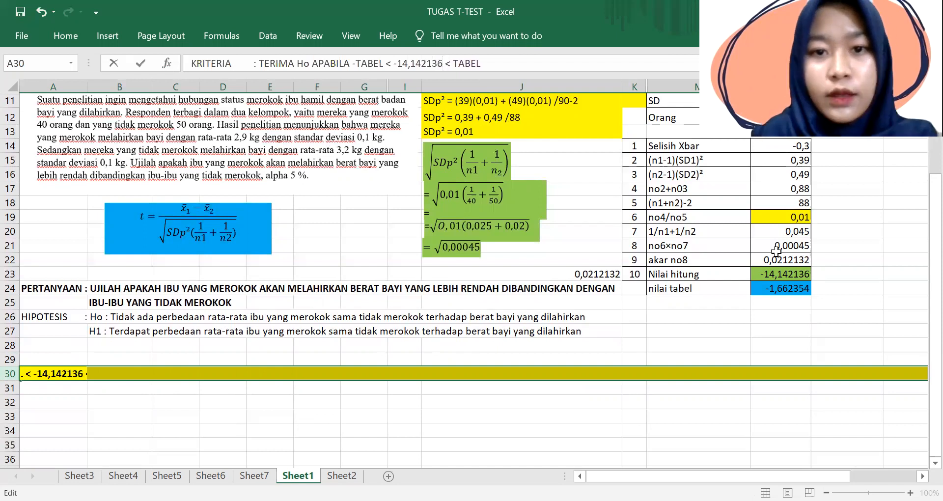
- Replace the first "-TABEL" in the KRITERIA statement with -1,662354, keeping a single minus sign and a space before the less-than sign
click(387, 65)
key(BackSpace)
key(BackSpace)
key(BackSpace)
key(BackSpace)
key(BackSpace)
key(BackSpace)
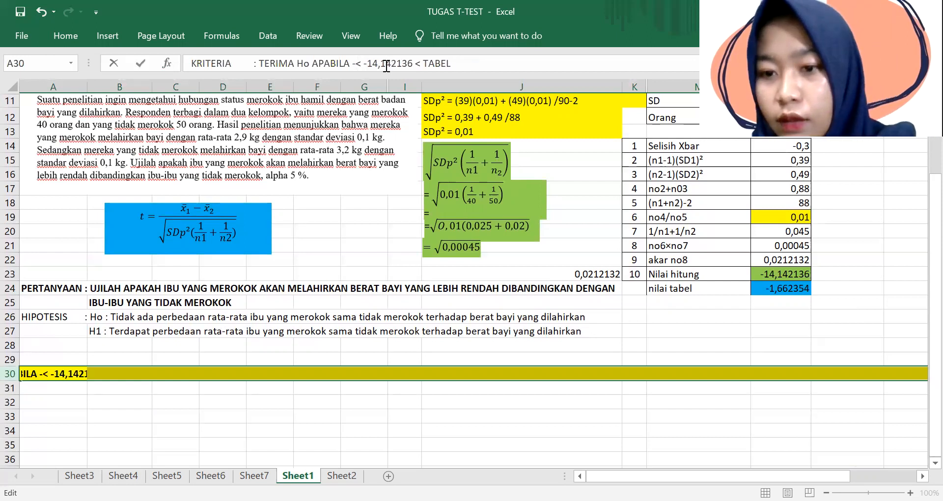
text(-1,)
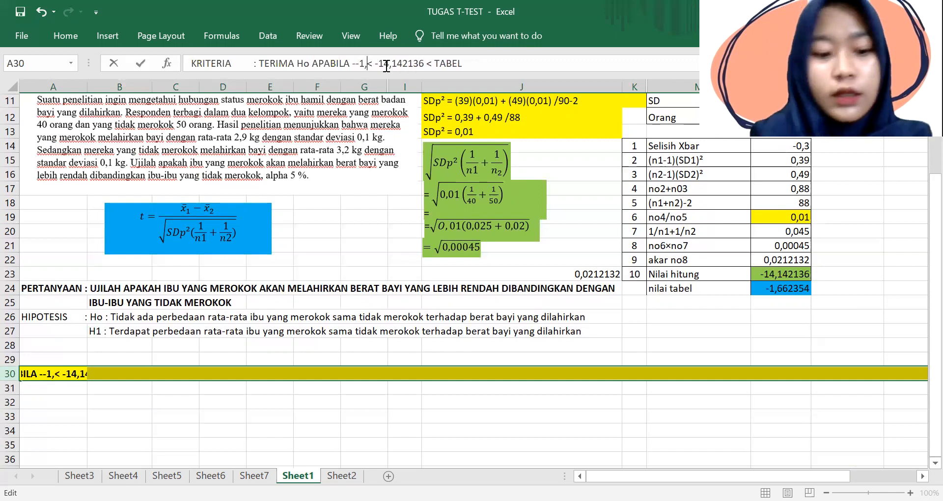
text(66)
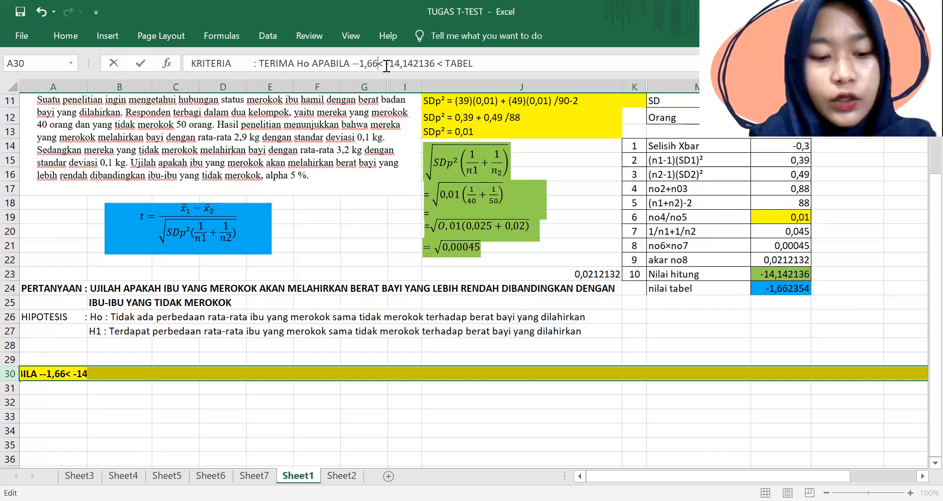
text(2354)
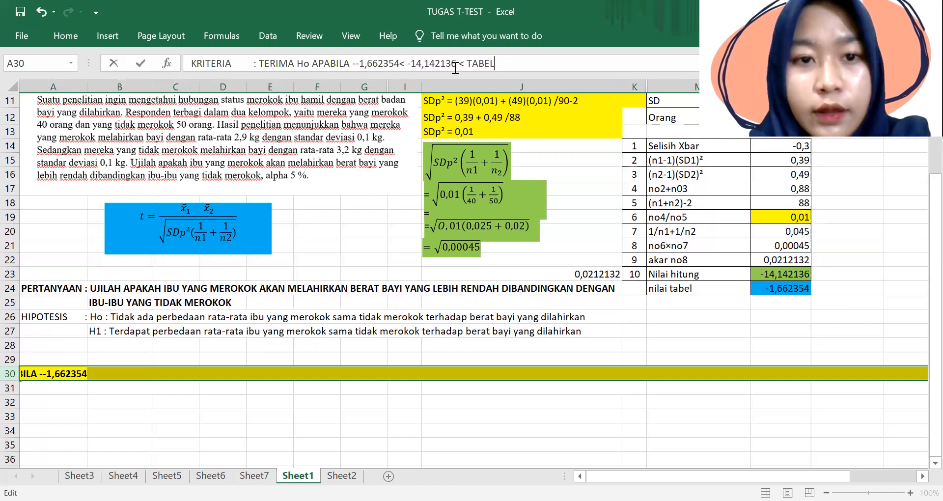
click(360, 65)
key(BackSpace)
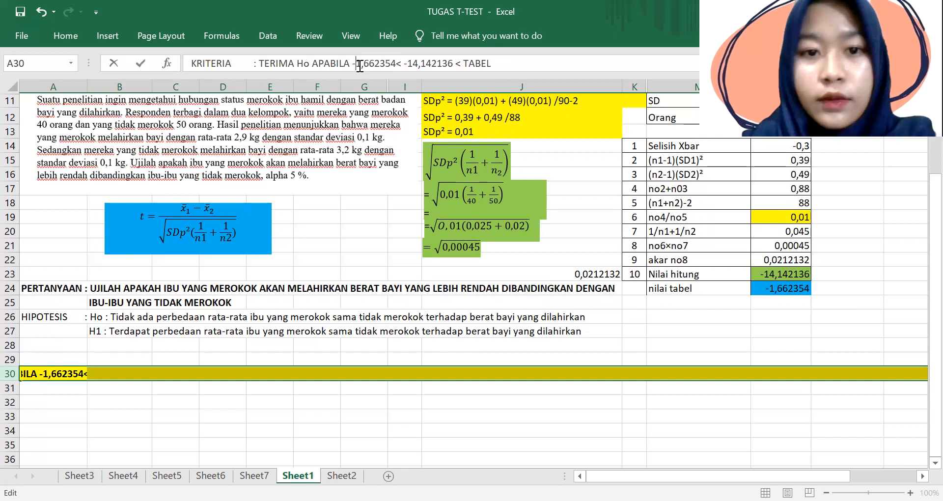
click(398, 65)
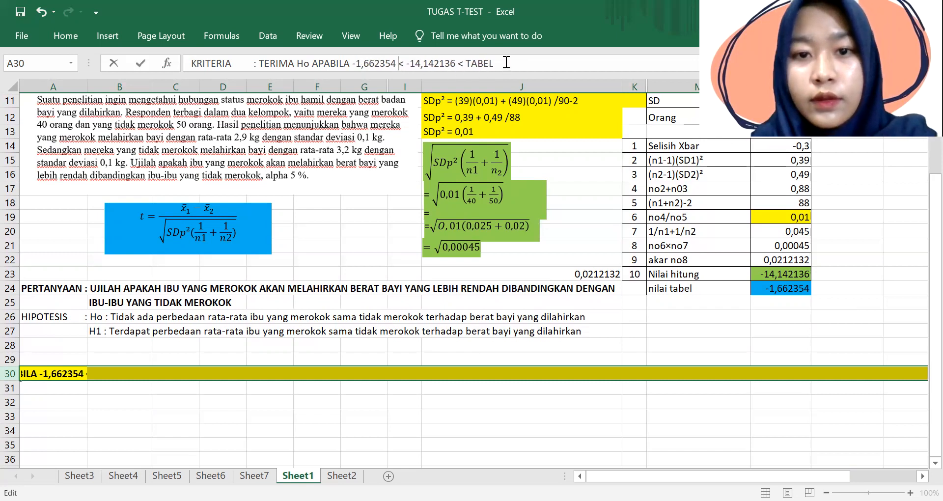
- Replace the final "TABEL" in the KRITERIA statement in cell A30 with the positive table value 1,662354
key(BackSpace)
key(BackSpace)
key(BackSpace)
key(BackSpace)
key(BackSpace)
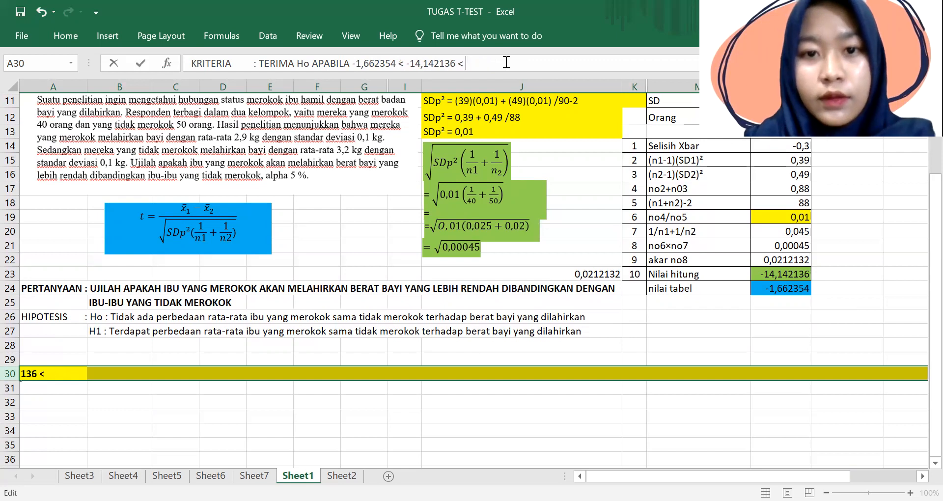
text(1,)
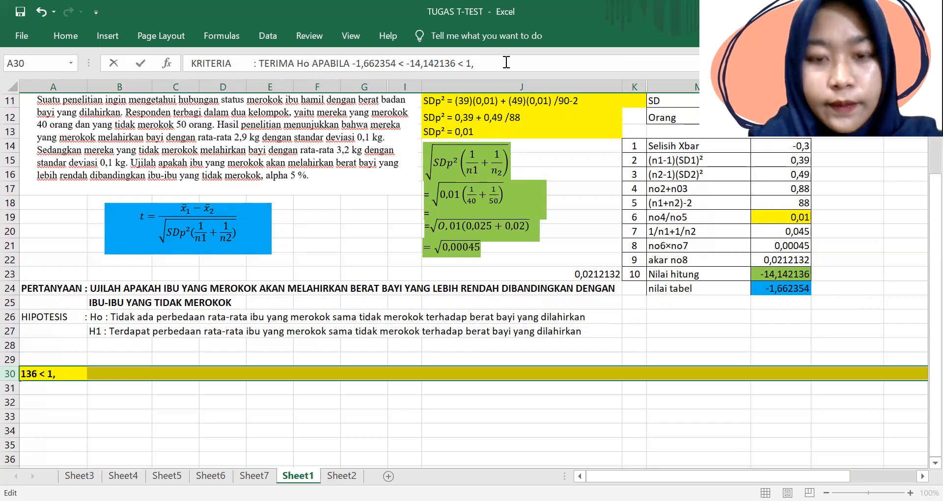
text(66)
text(234)
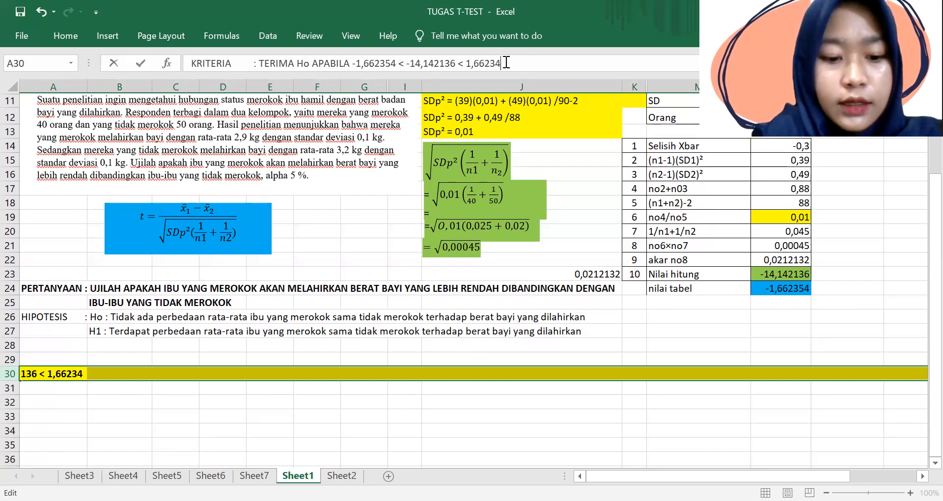
key(BackSpace)
text(54)
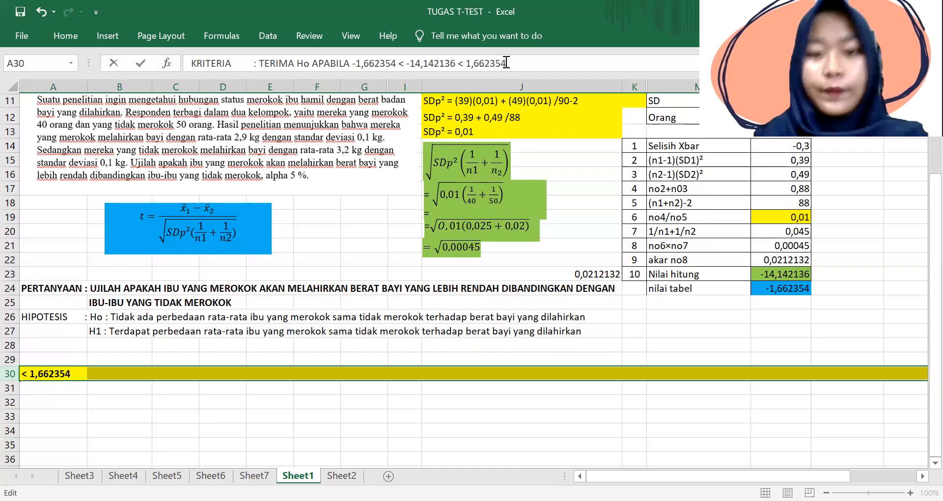
key(Tab)
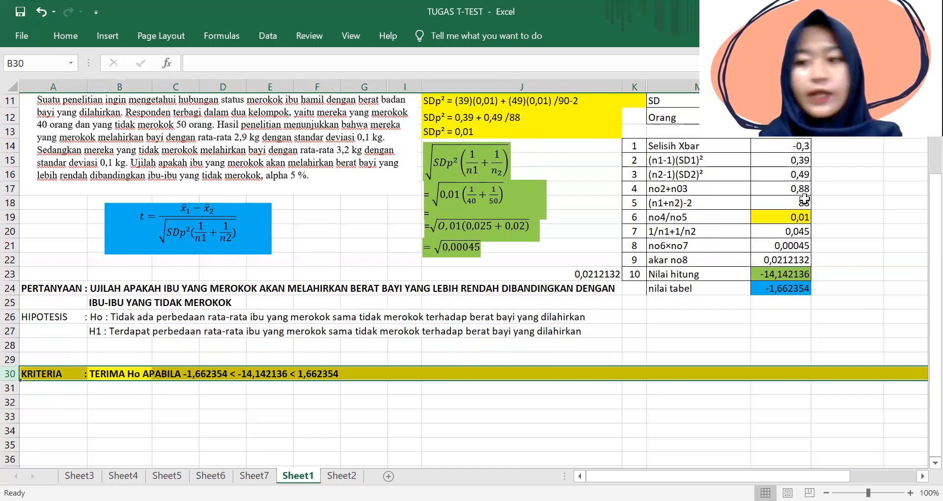
- Make the H1 hypothesis row, row 27, bold
drag(931, 249, 427, 364)
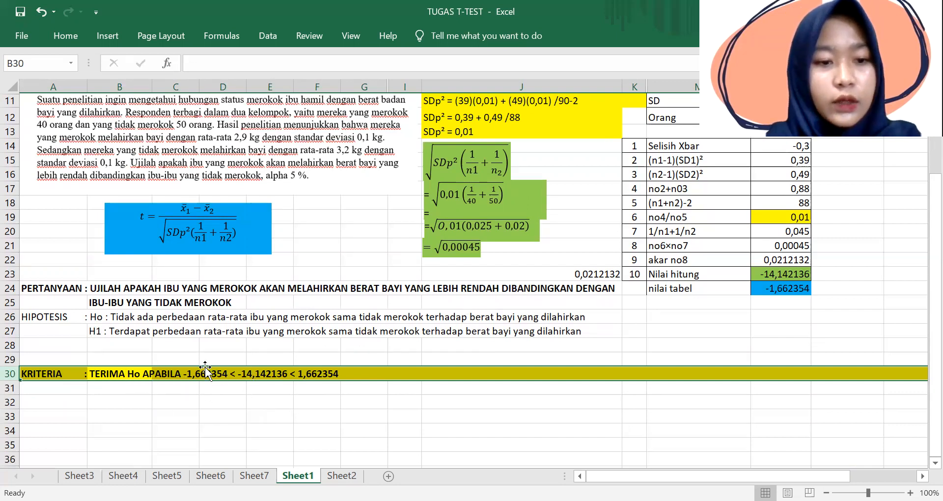
click(89, 335)
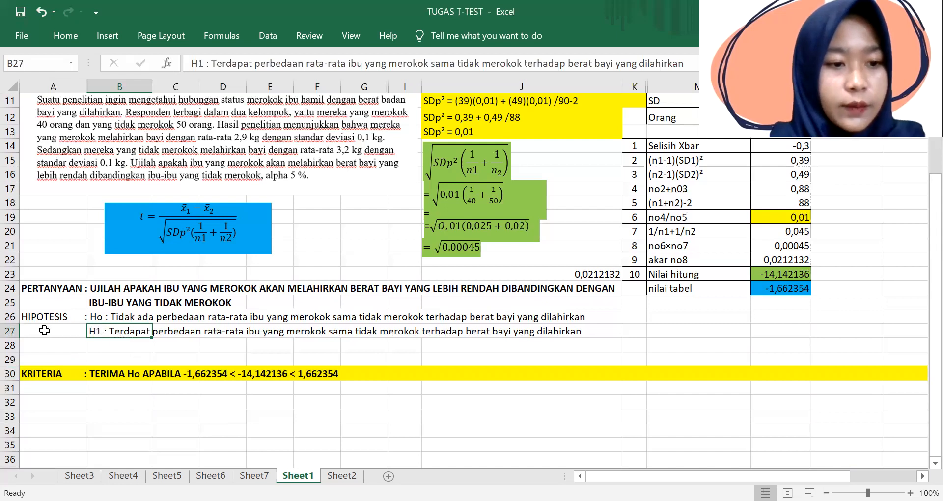
click(10, 331)
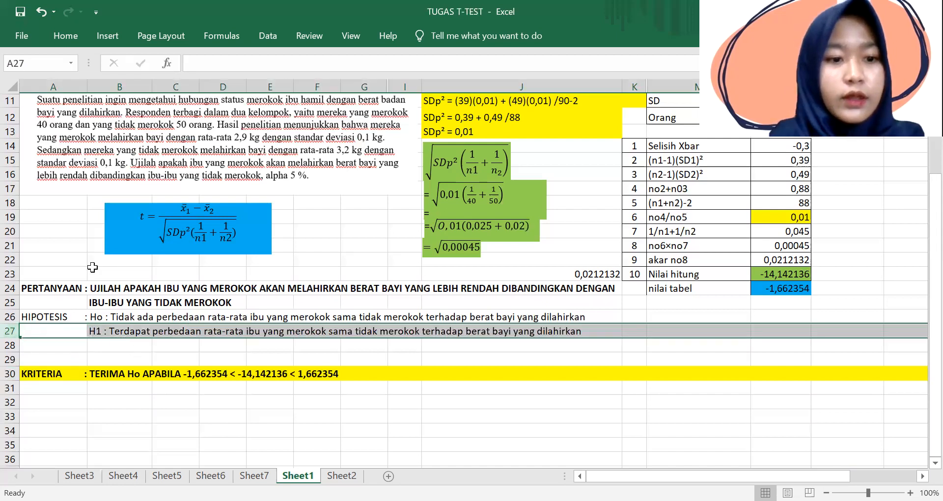
click(74, 36)
click(79, 84)
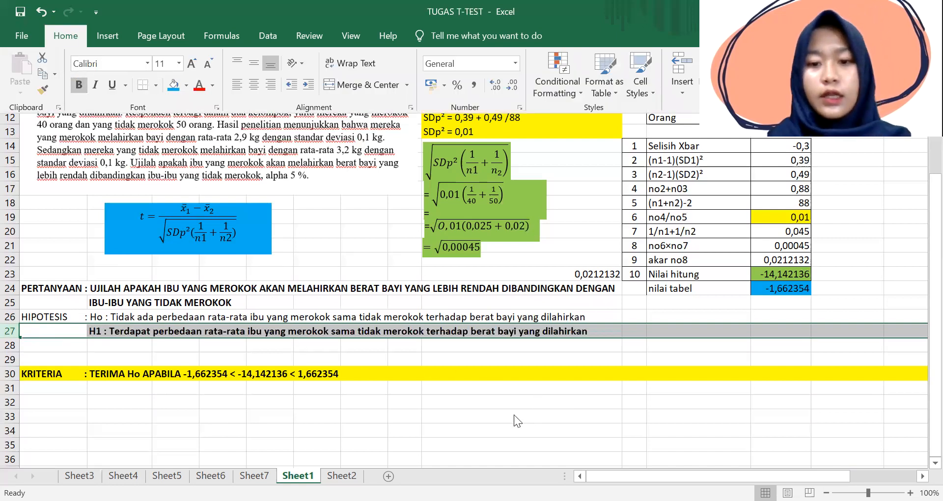
click(387, 439)
click(318, 430)
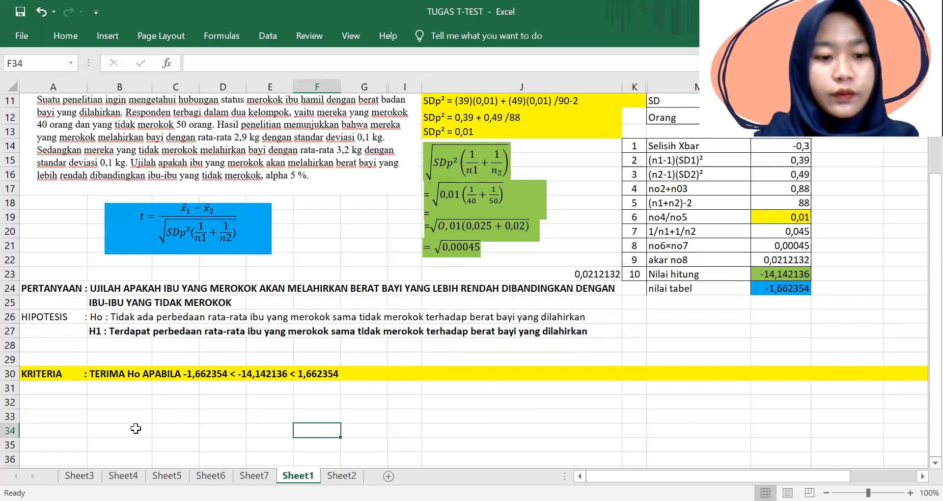
- Enter the comparison label "f hitung < f tabel" in cell B33, below the KRITERIA statement
click(117, 426)
click(121, 418)
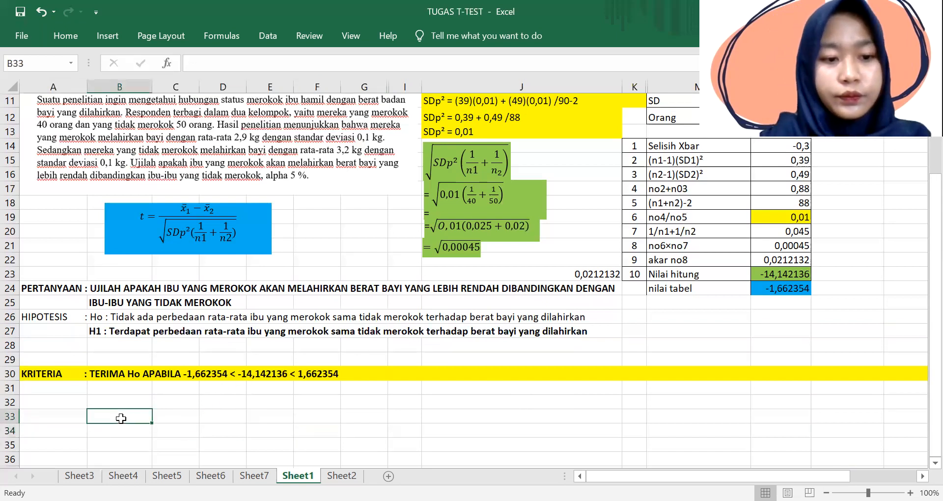
text(f)
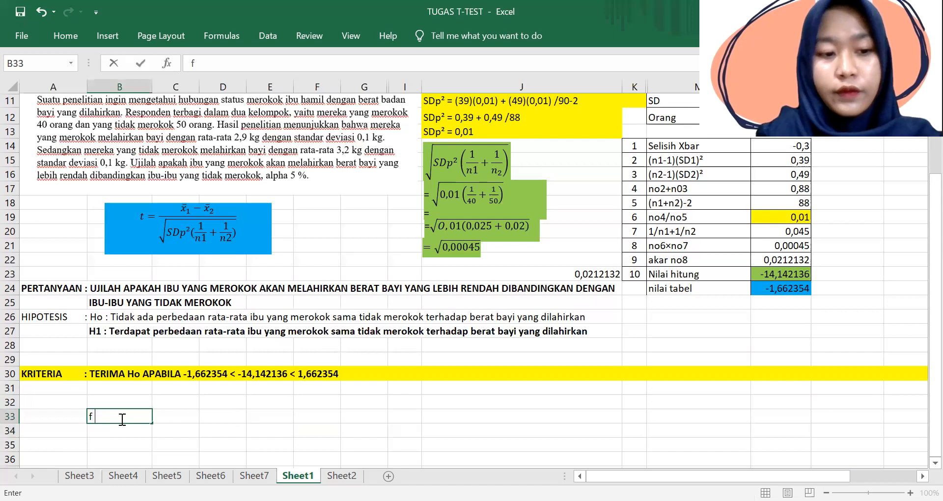
text( hitung <)
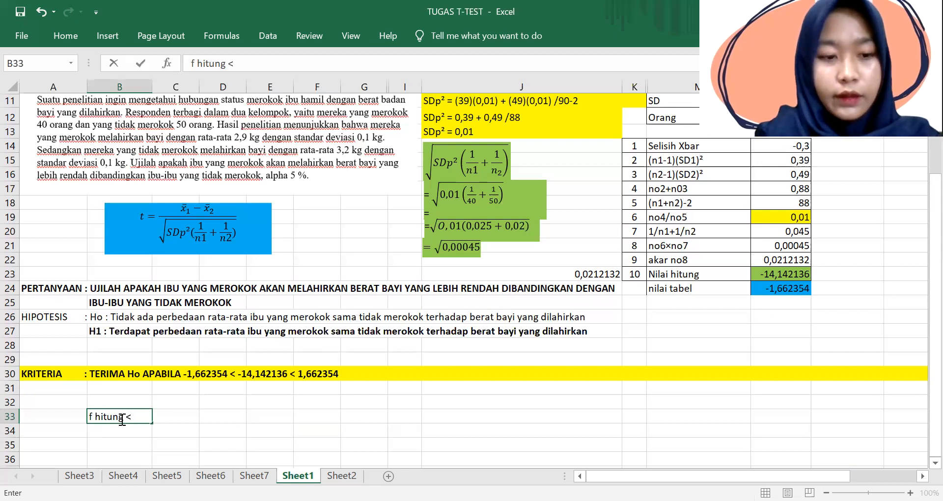
text(f tabw)
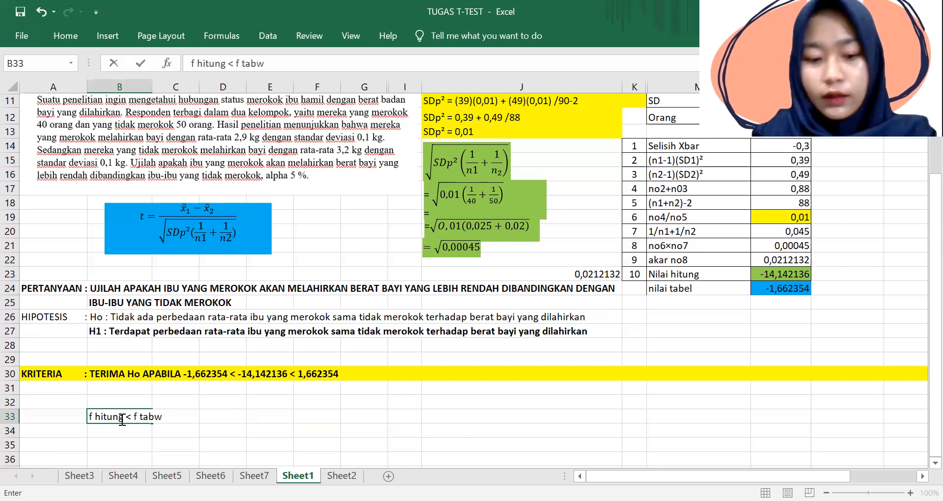
key(BackSpace)
text(el)
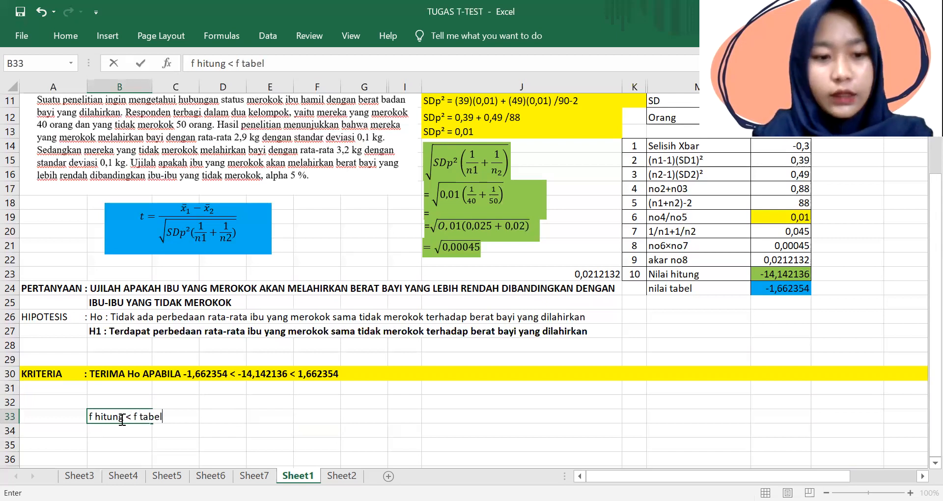
- Try the comparison "-14,142136 < -1,662354" in cell B34 under the f hitung < f tabel label, and clear the cell again
click(115, 431)
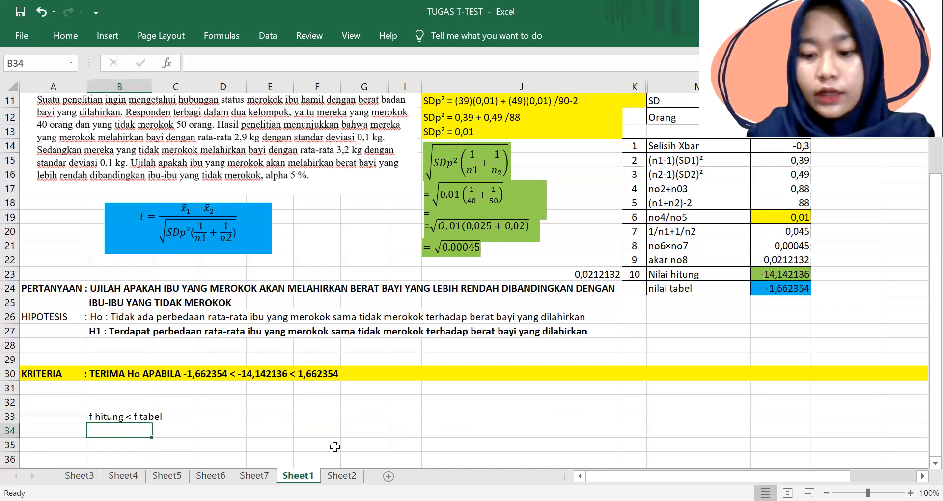
text(-14)
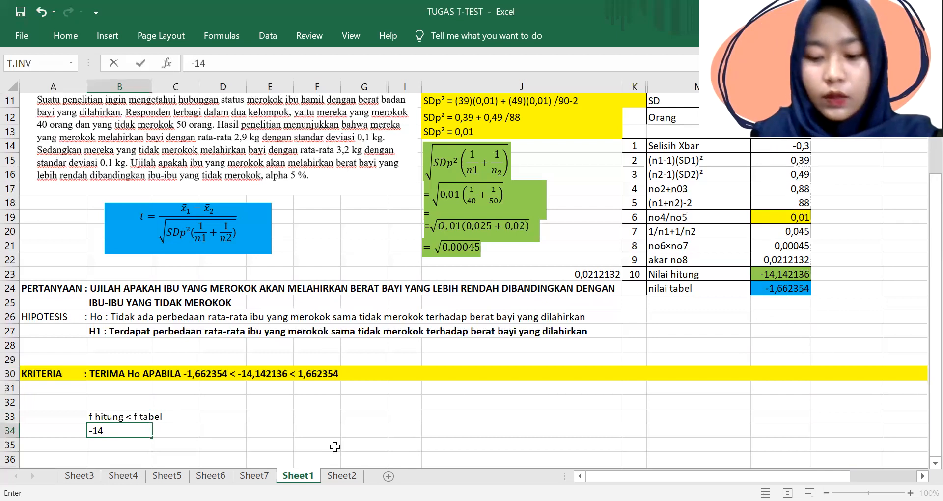
text(,1421)
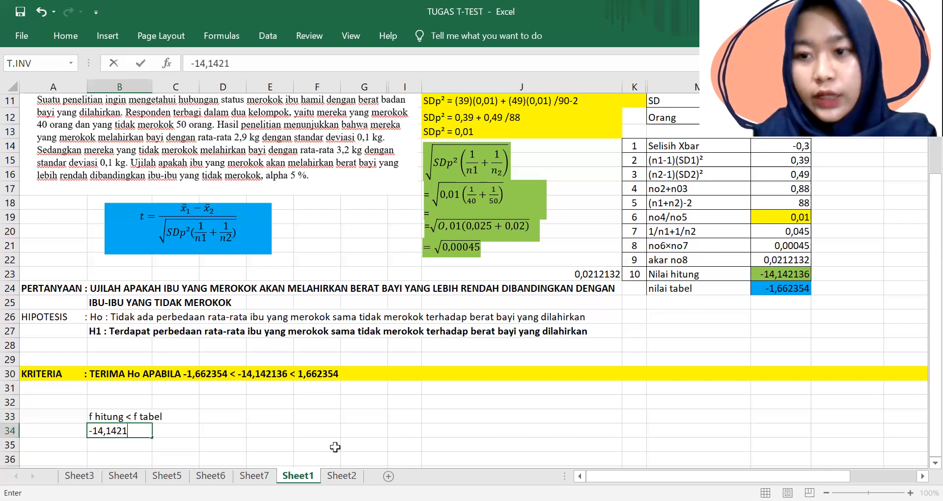
text(36 < -1,)
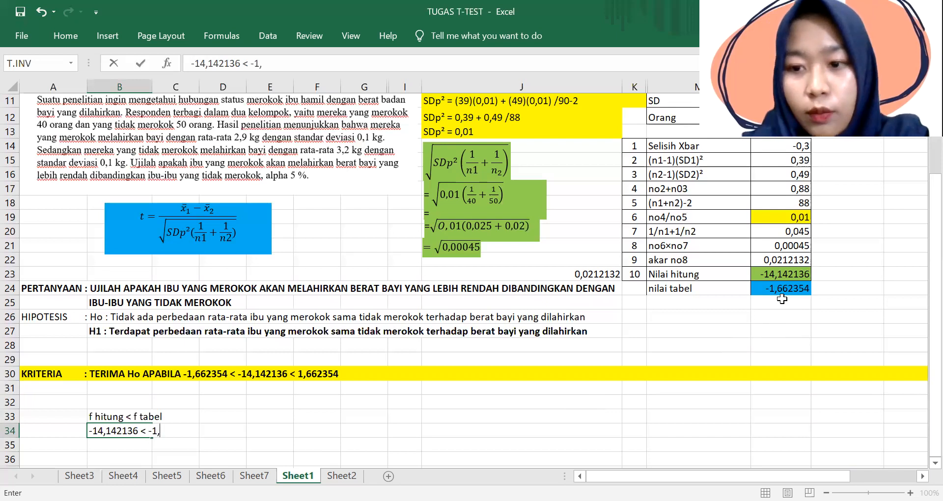
text(6623)
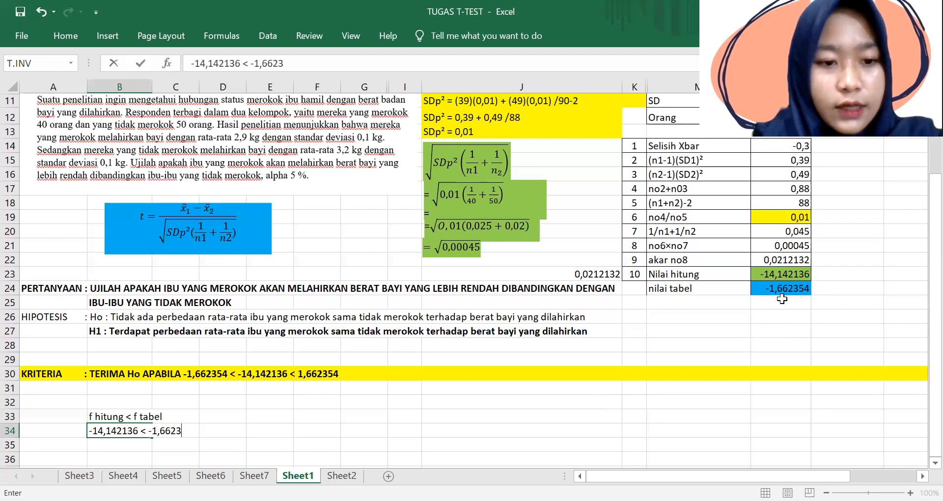
text(54)
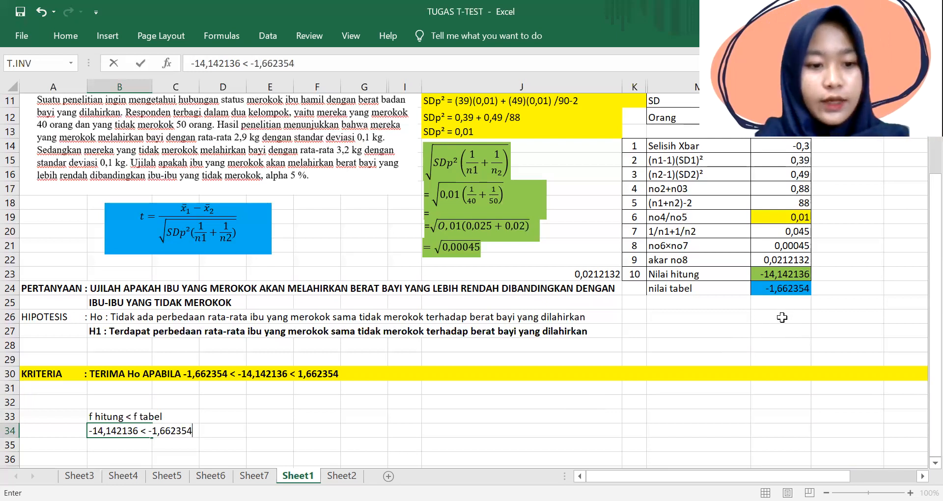
click(111, 449)
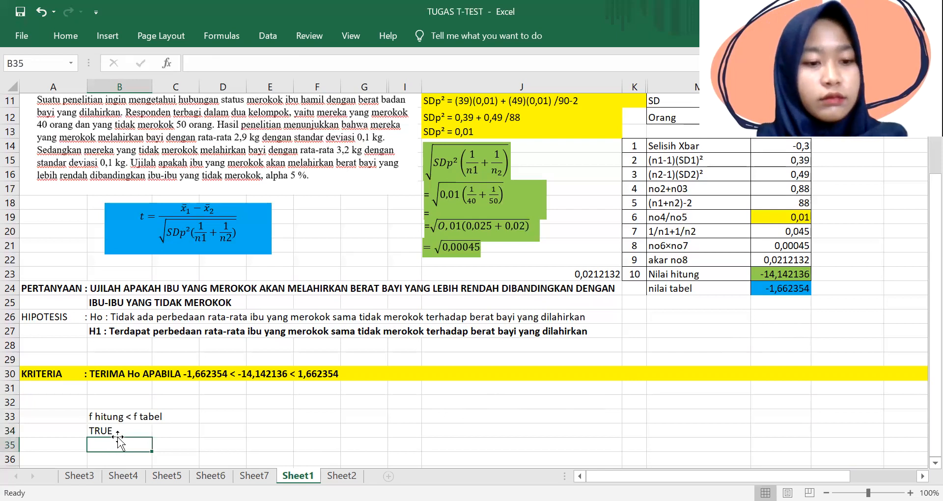
click(120, 431)
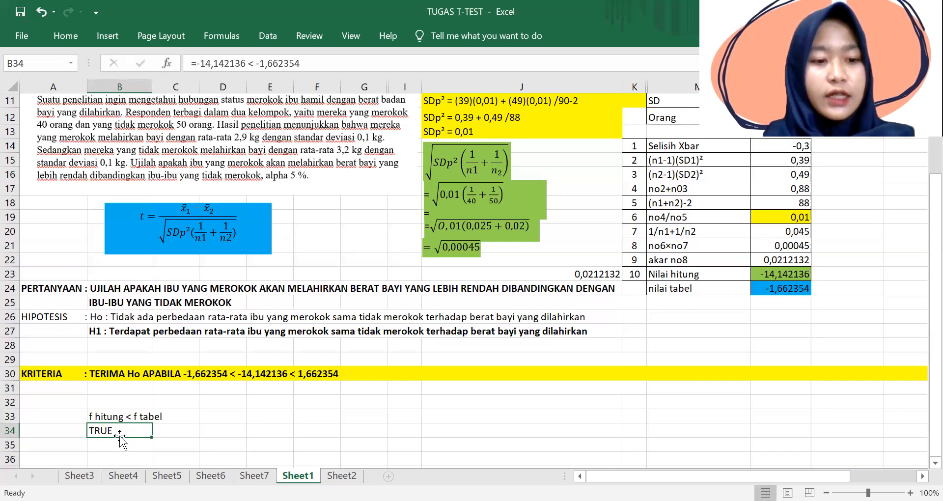
key(BackSpace)
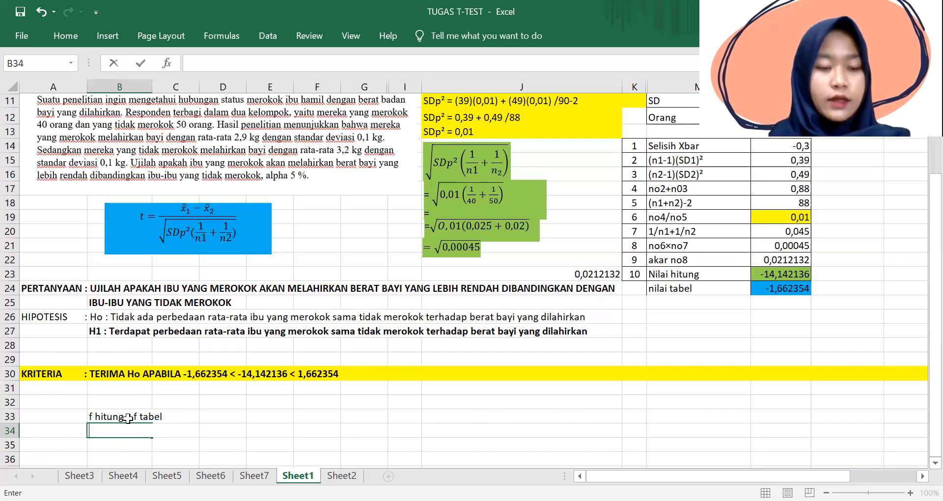
drag(921, 281, 921, 336)
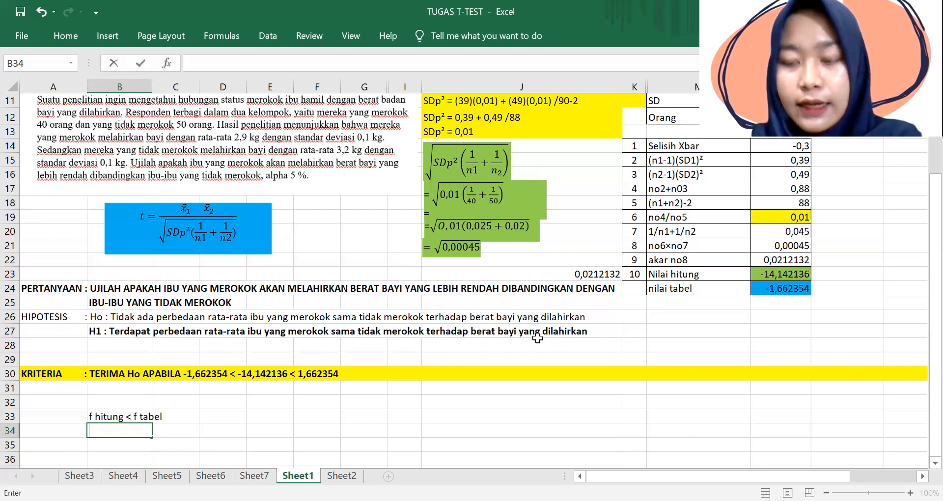
mouse_move(920, 286)
mouse_down()
mouse_move(921, 190)
mouse_move(923, 301)
mouse_up()
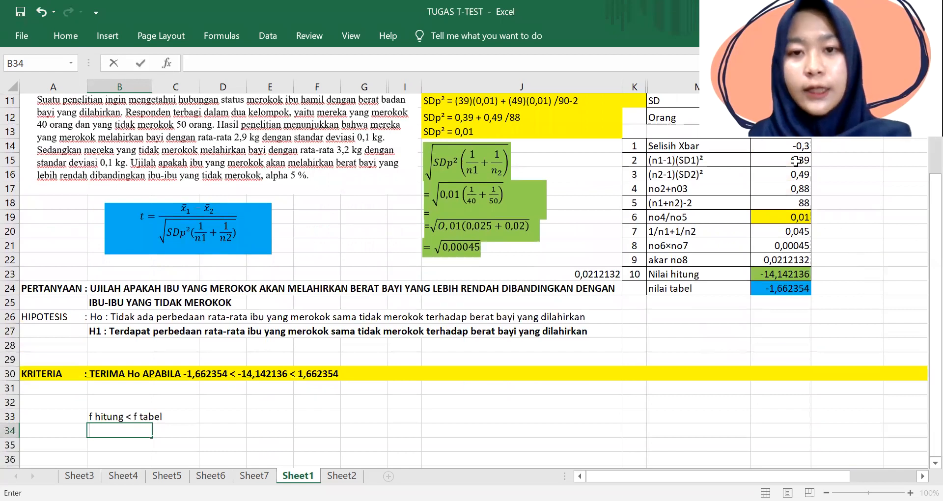